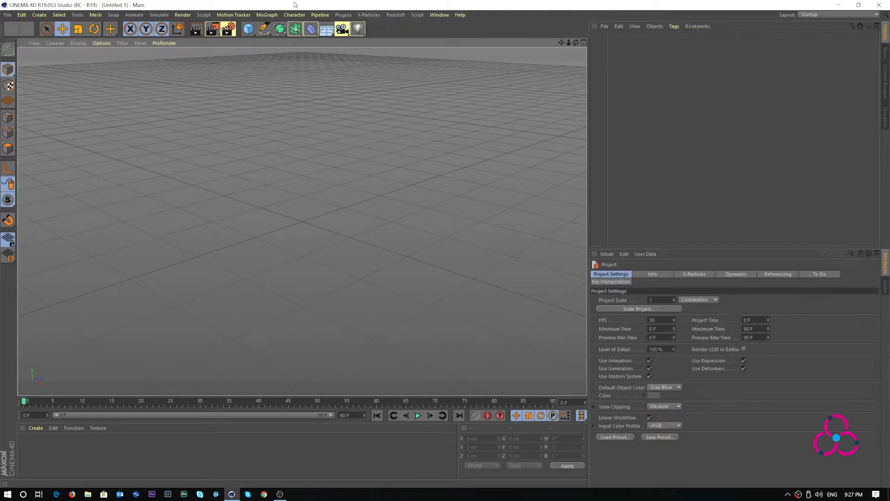
Step: Add a cube and set its Size X, Y and Z to 10 cm
left_click(249, 30)
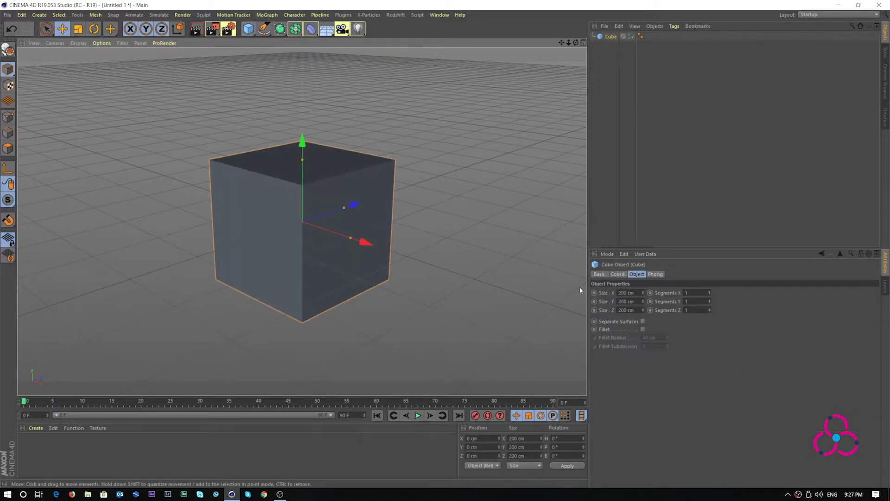
left_click(626, 292)
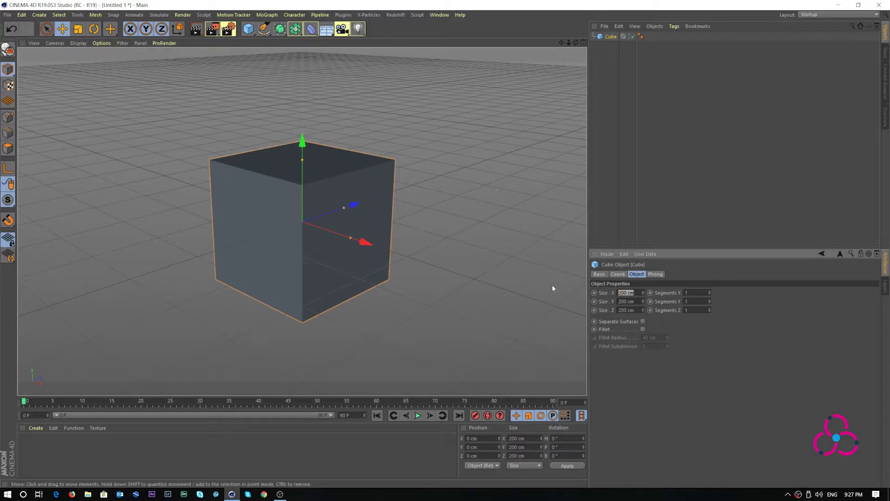
type("10")
key("Tab")
type("10")
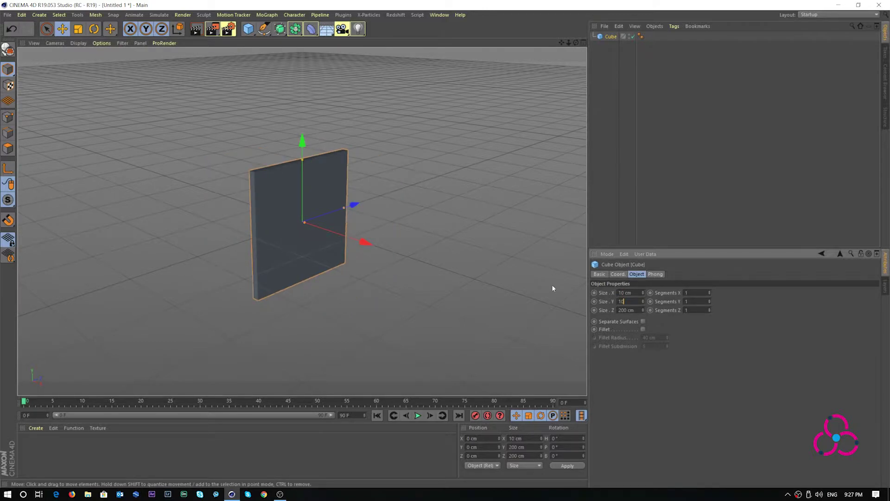
key("Tab")
type("10")
key("Return")
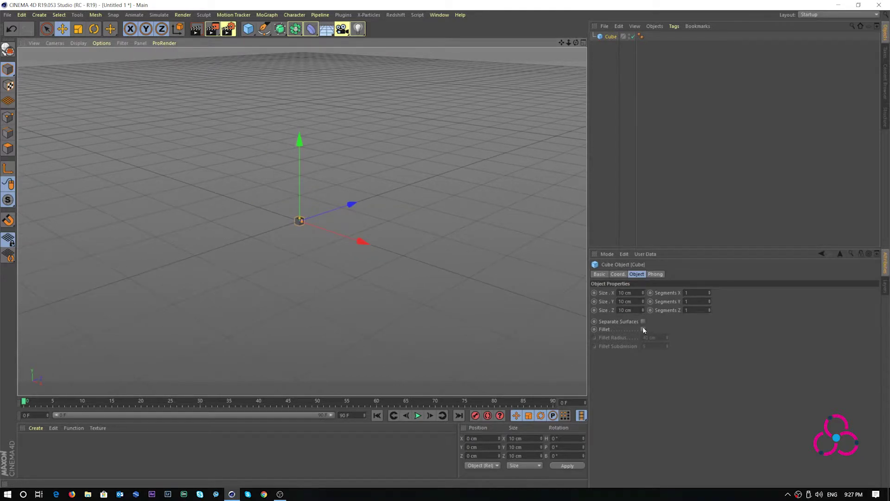
Step: Enable Fillet on the cube with a 1 cm fillet radius
left_click(643, 329)
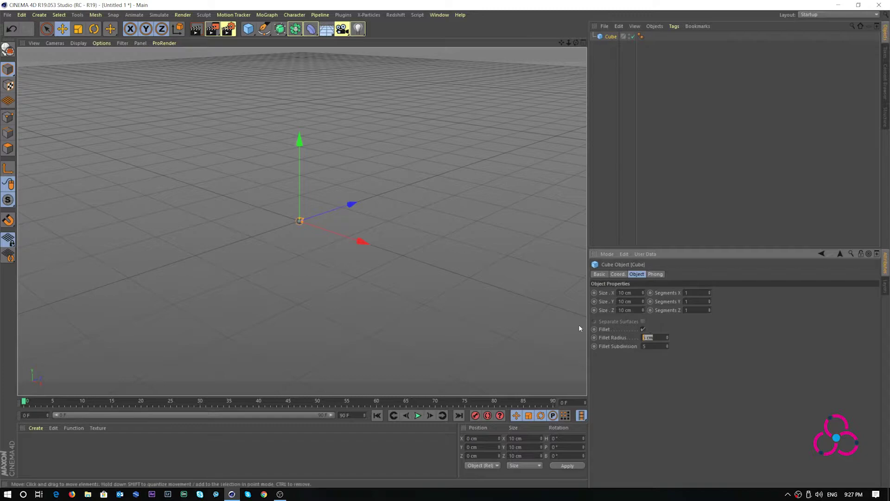
key("Tab")
type("1")
key("Return")
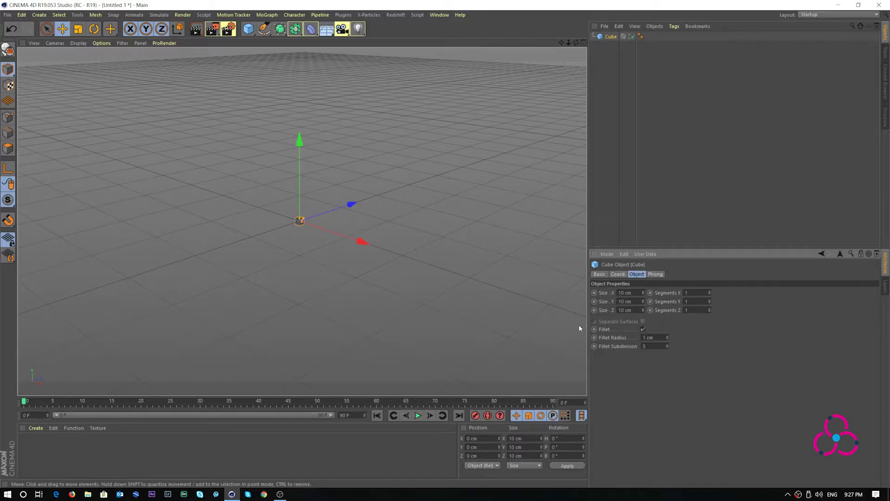
Step: Create a MoGraph Cloner and make the cube its child
left_click(267, 15)
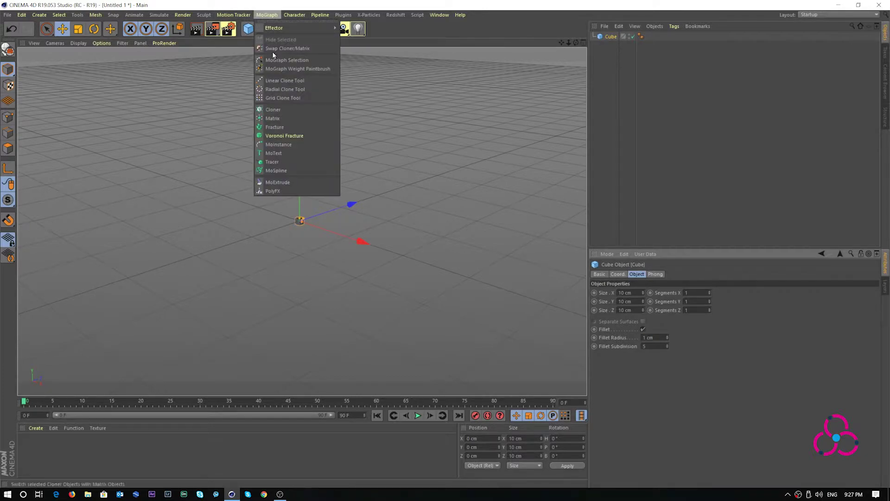
left_click(273, 110)
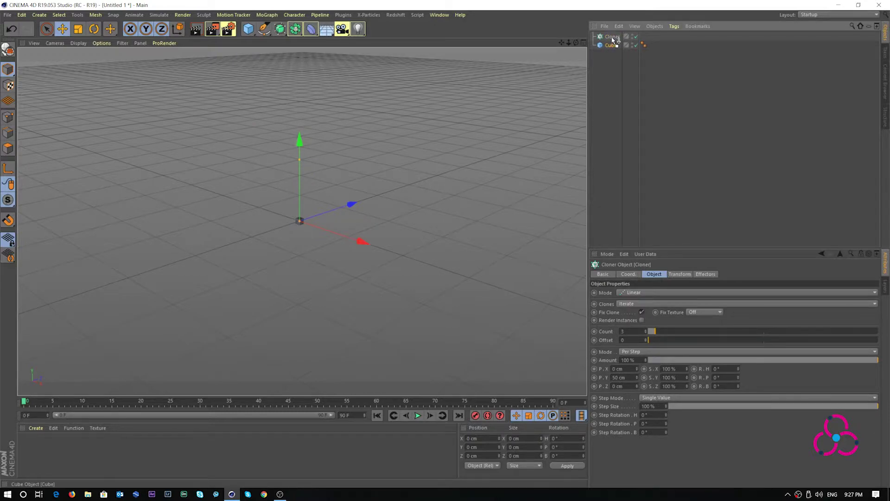
left_click_drag(608, 46, 612, 37)
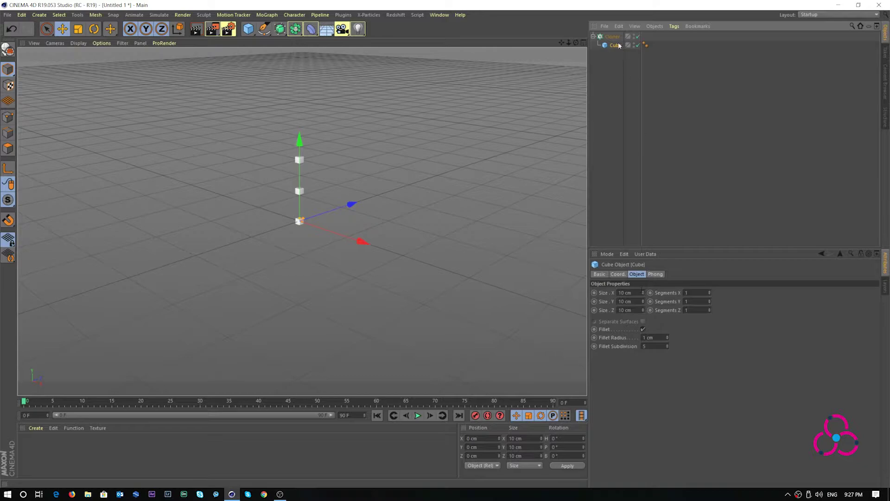
left_click(612, 36)
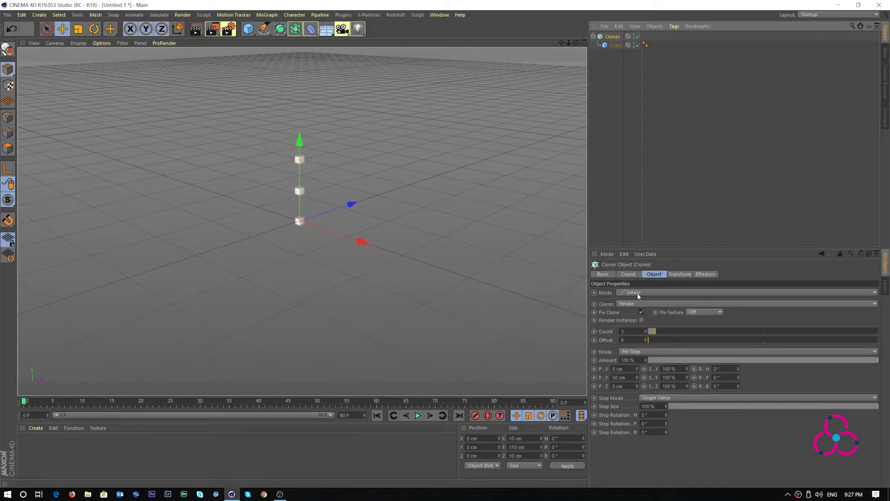
Step: Set the Cloner mode to Grid Array with a count of 40 along X and Z
left_click(625, 291)
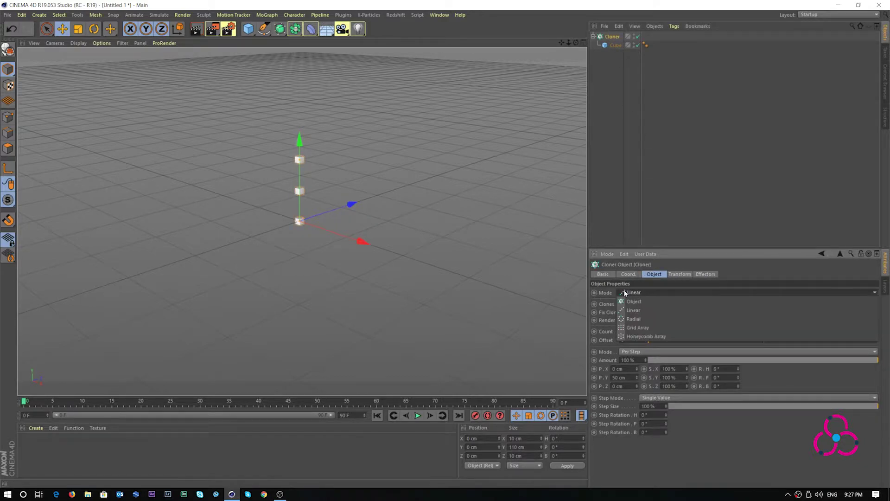
left_click(625, 329)
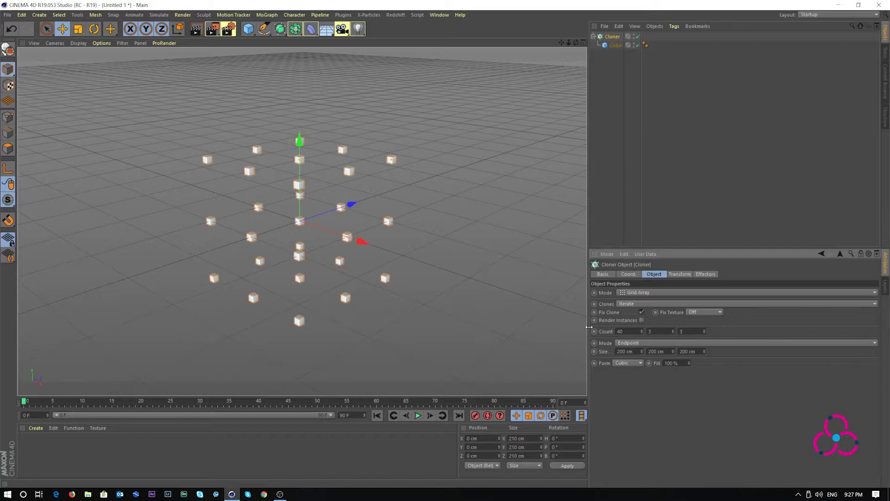
type("40")
key("Tab")
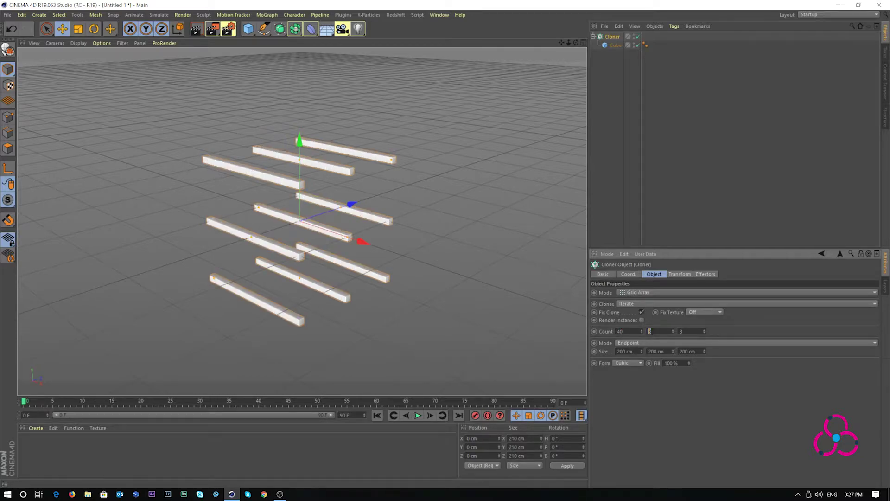
type("40")
key("Return")
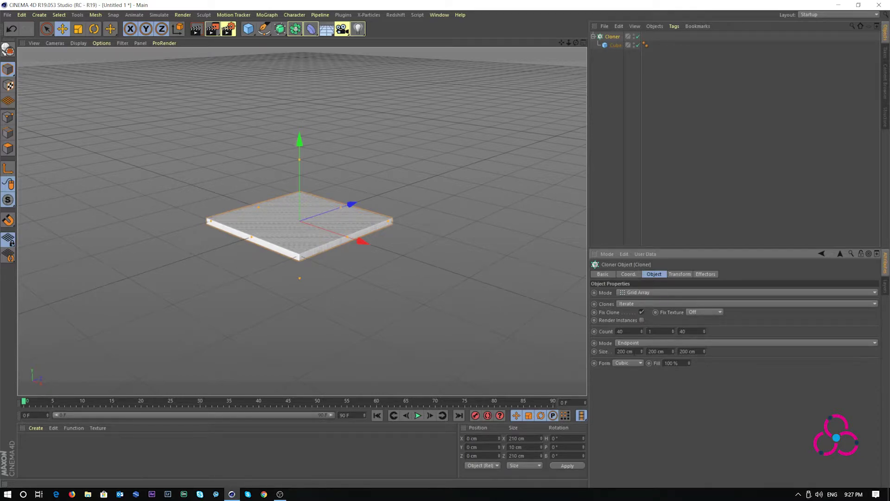
Step: Set the grid size to 400 × 0 × 400 cm
left_click(625, 351)
type("400")
key("Tab")
type("0")
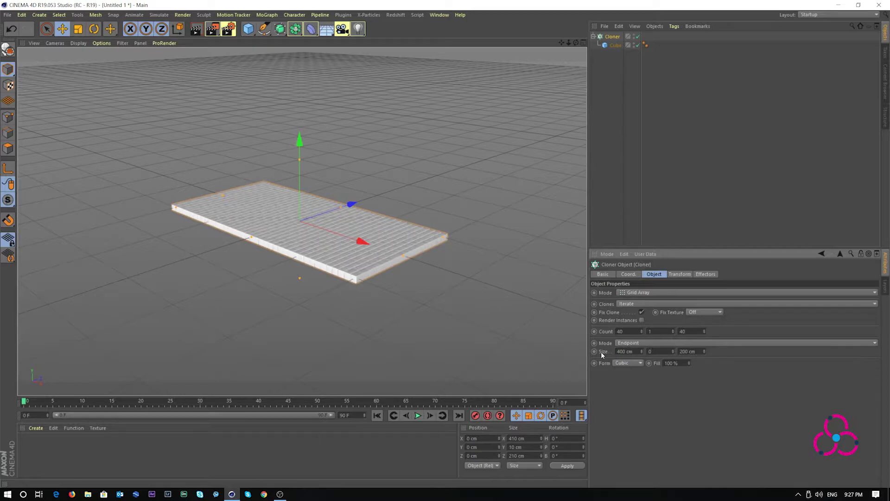
key("Tab")
type("400")
key("Return")
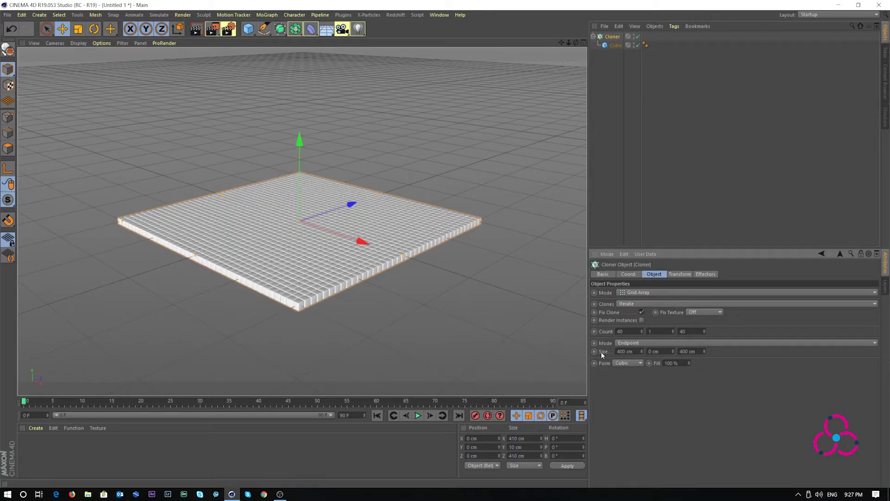
left_click(594, 104)
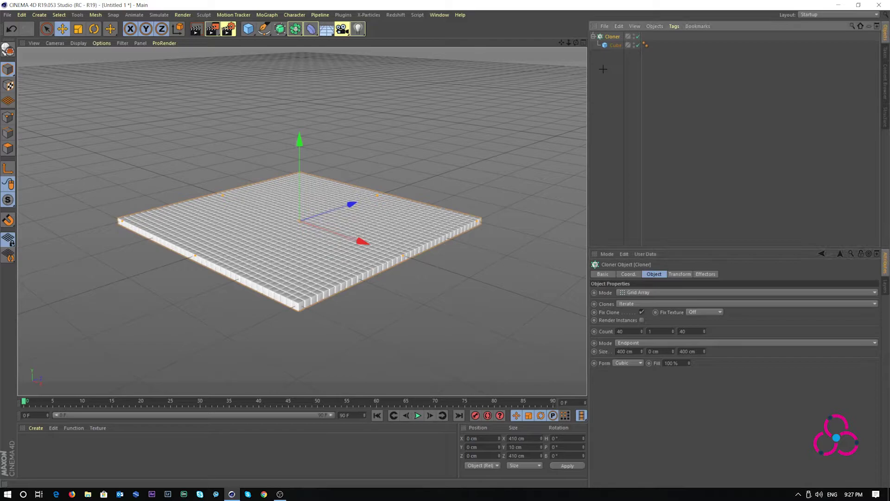
Step: Add a MoText object with the text 'C' and a depth of 10 cm
left_click(263, 15)
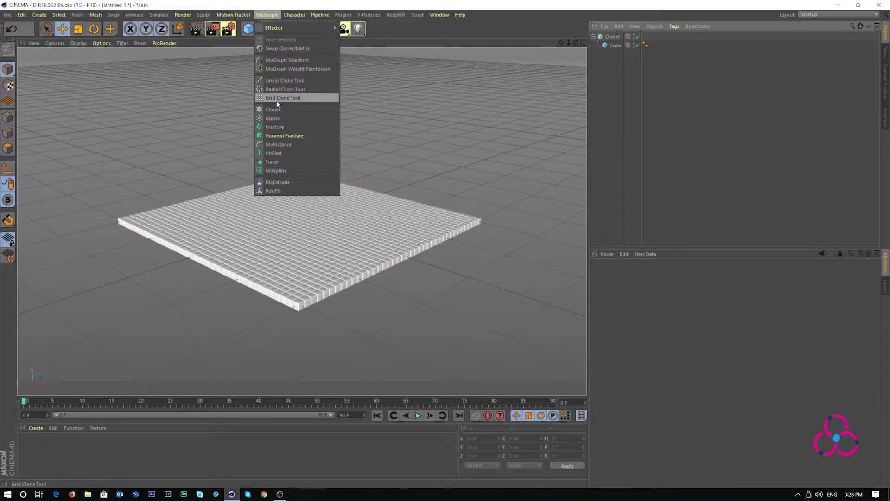
left_click(273, 154)
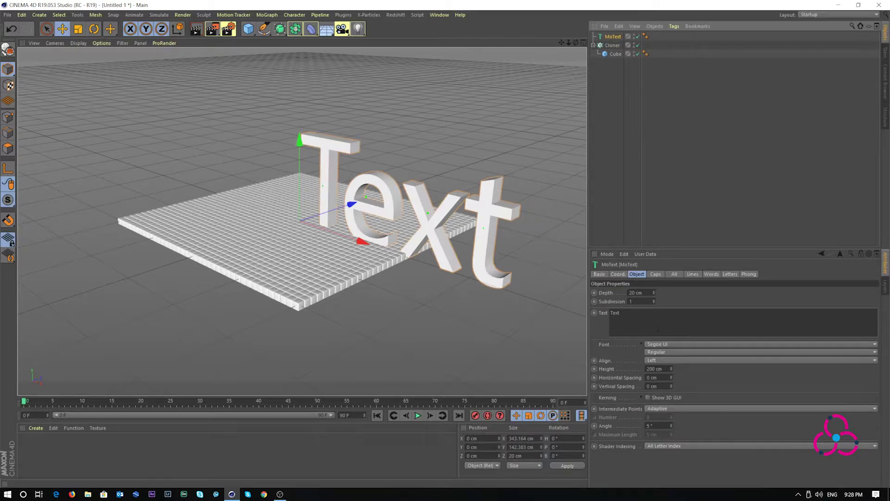
type("C")
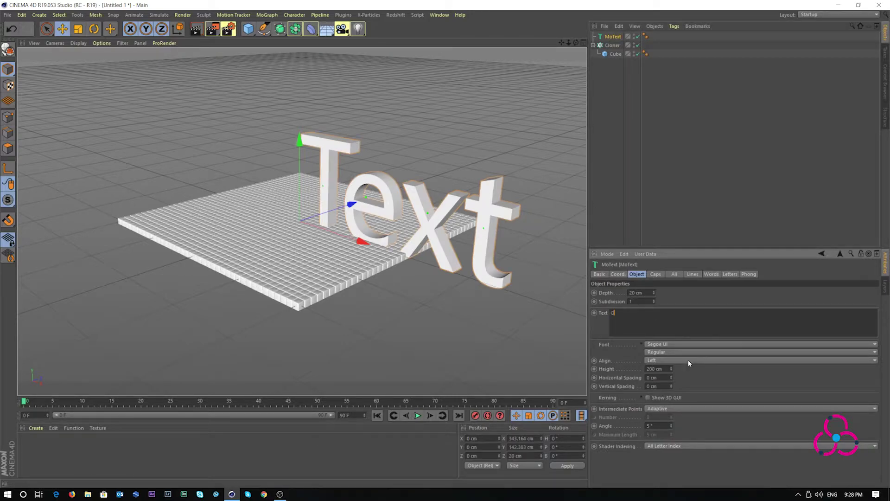
key("shift+Tab")
key("shift+Tab")
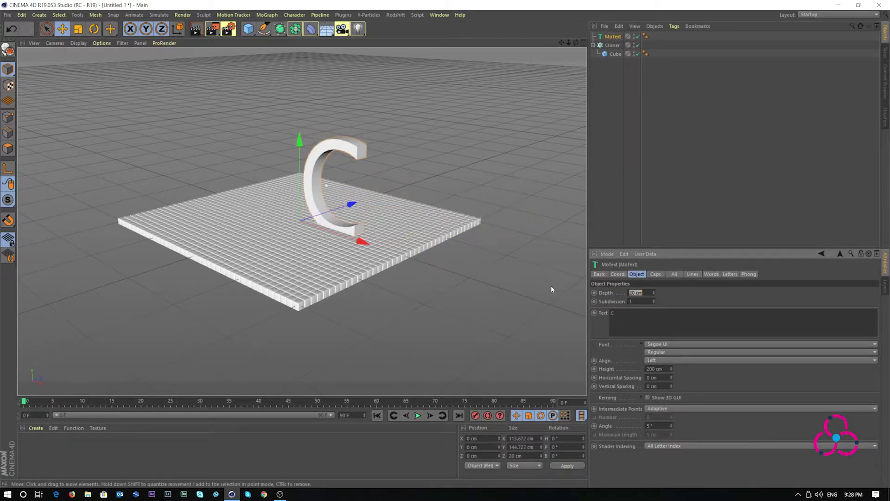
type("10")
key("Return")
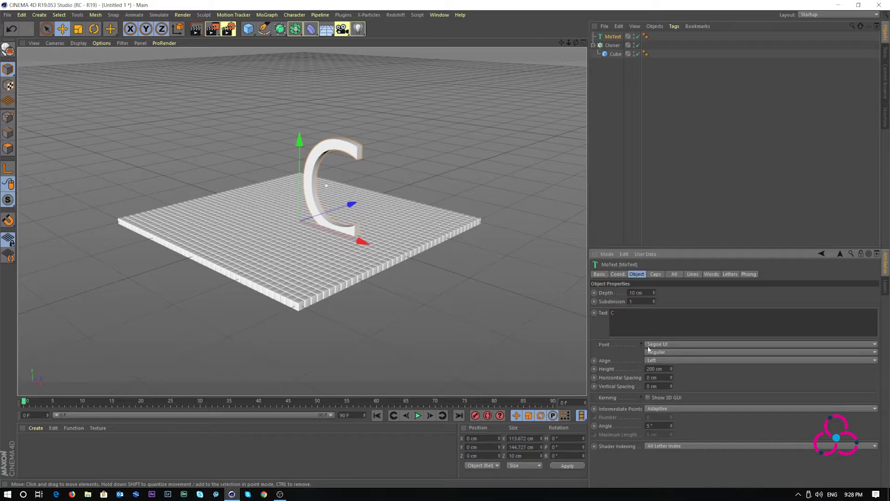
Step: Make the MoText editable and connect its parts into a single polygon object, MoText.1
right_click(613, 36)
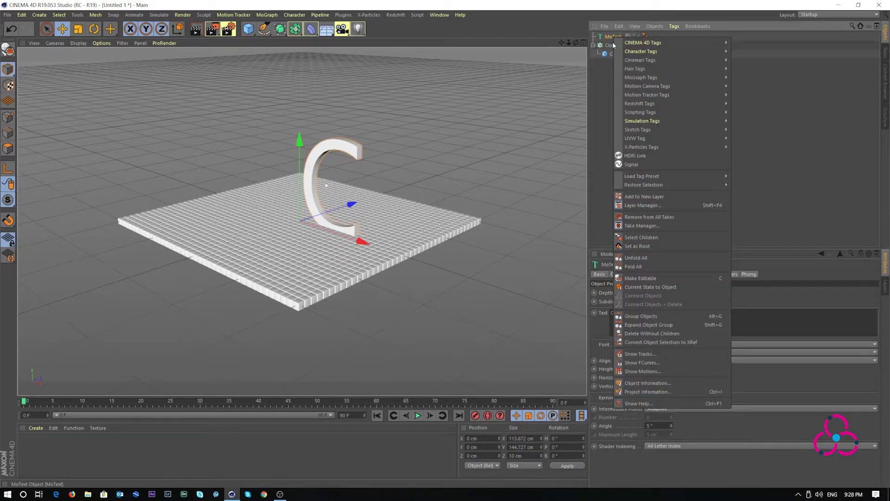
left_click(668, 278)
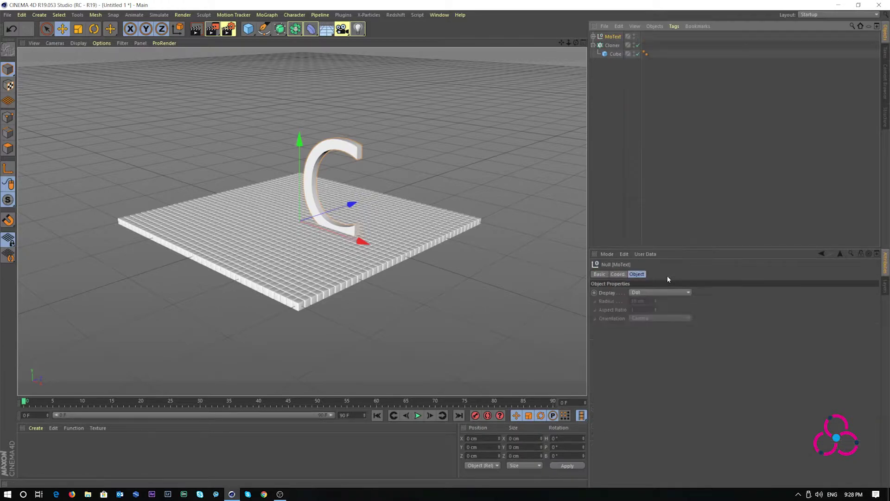
right_click(617, 44)
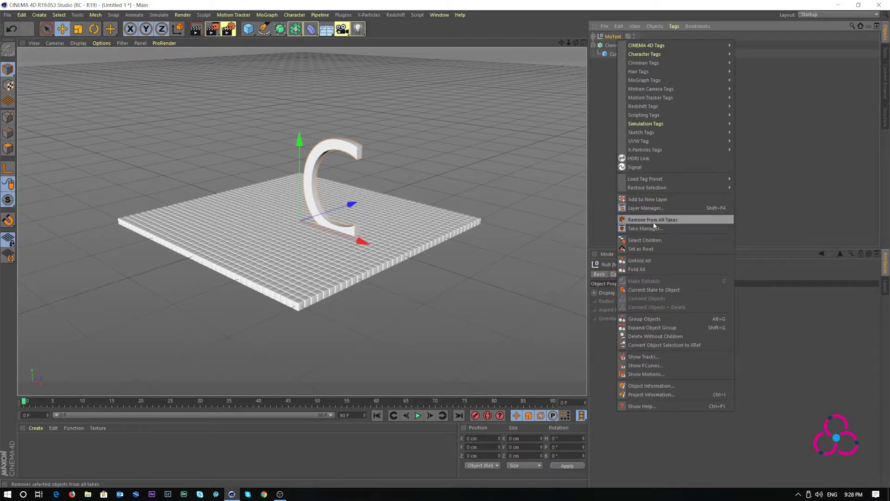
left_click(651, 241)
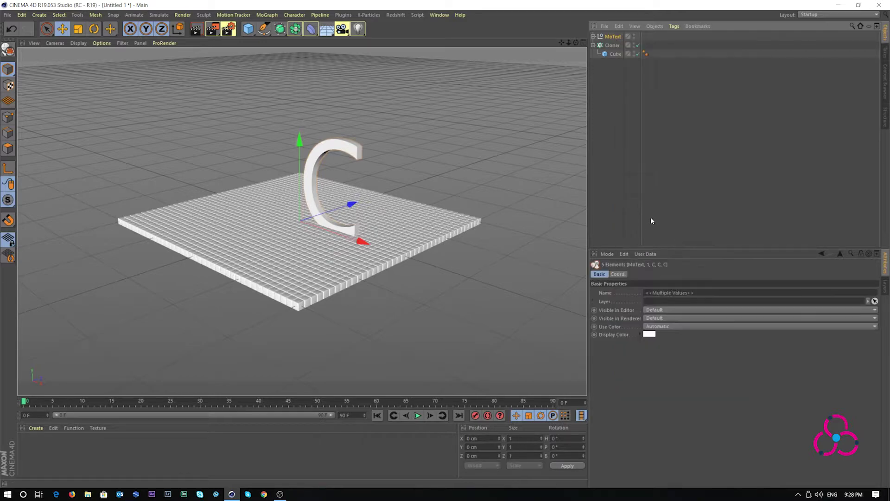
right_click(613, 37)
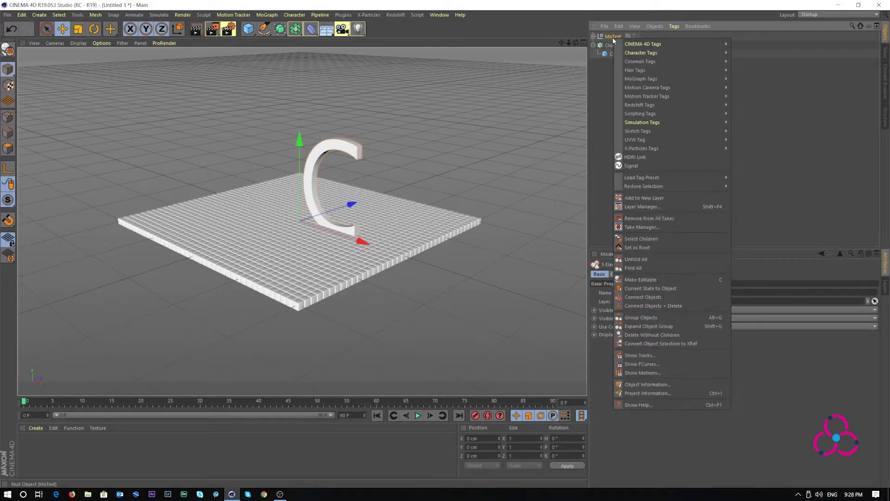
left_click(666, 307)
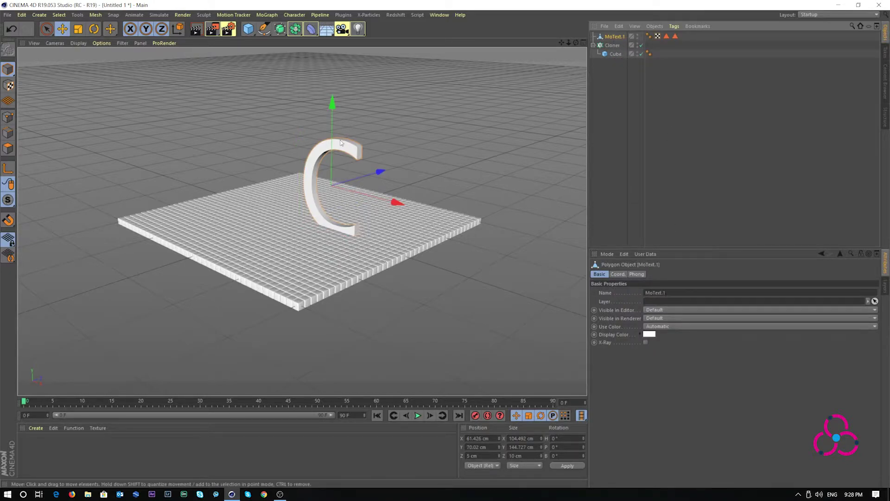
Step: Pitch the letter C to -90° and lower it to about Y 0 cm into the grid
left_click(62, 29)
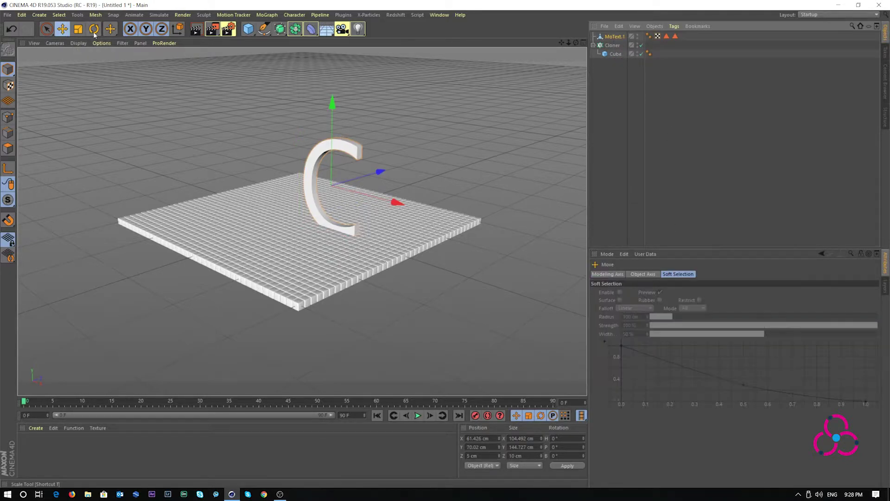
left_click(94, 29)
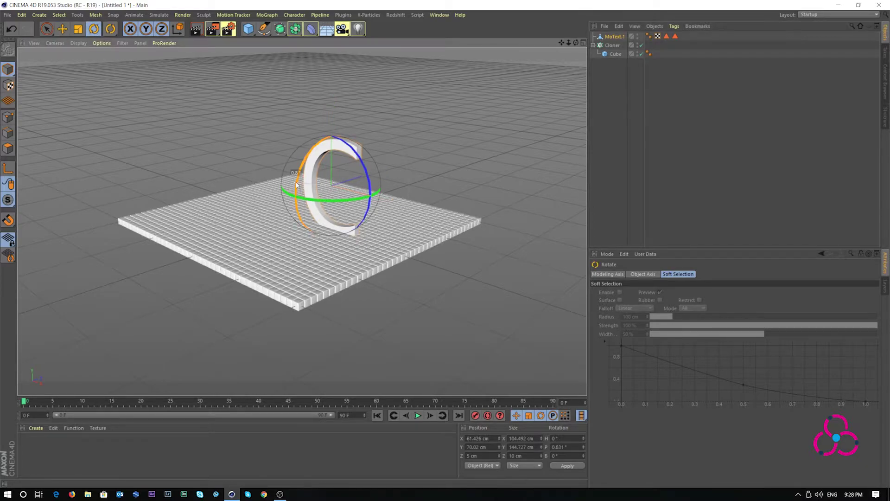
left_click_drag(296, 184, 338, 142)
left_click(62, 29)
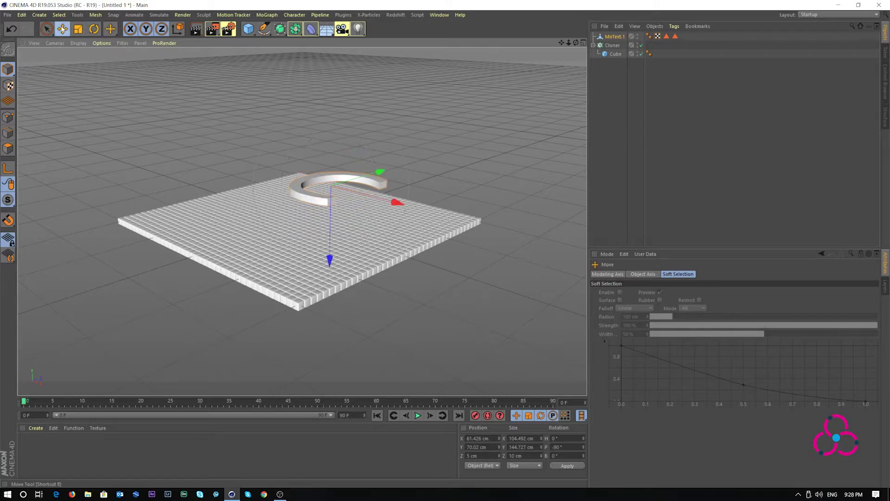
left_click_drag(328, 261, 328, 302)
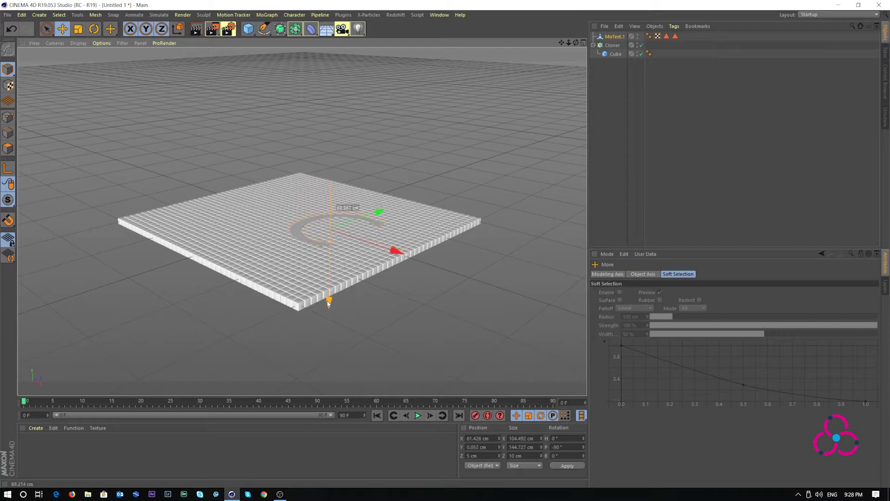
Step: Add a Volume effector to the Cloner and set MoText.1 as its Volume Object
left_click(328, 300)
left_click(267, 15)
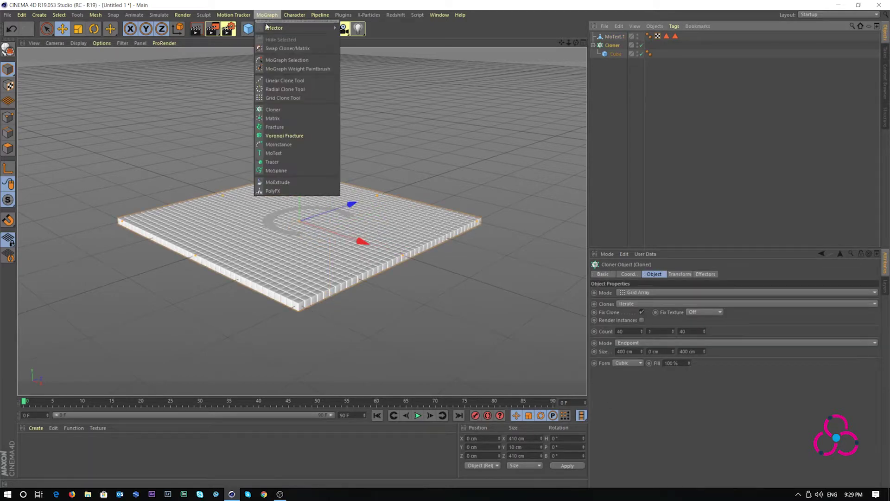
mouse_move(306, 28)
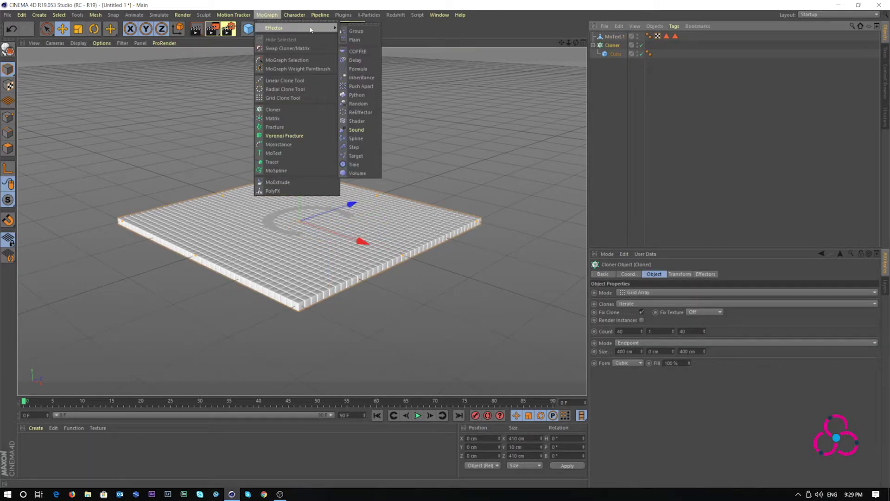
left_click(357, 173)
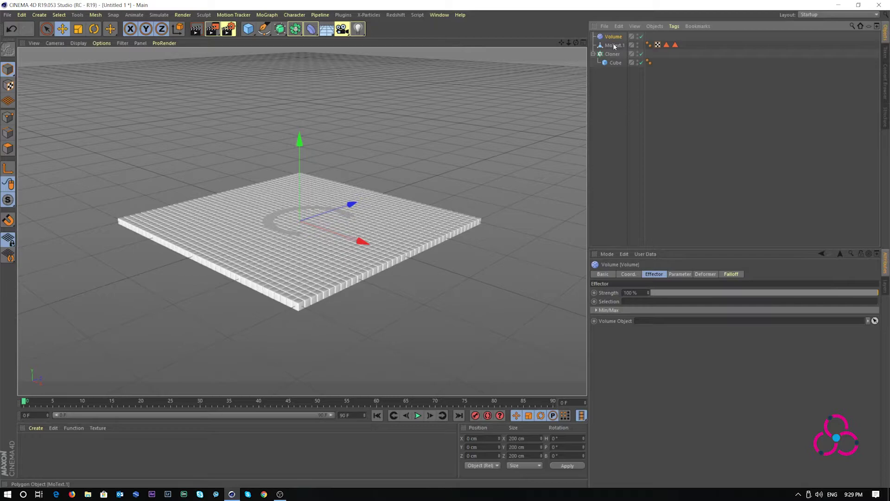
left_click_drag(614, 46, 647, 321)
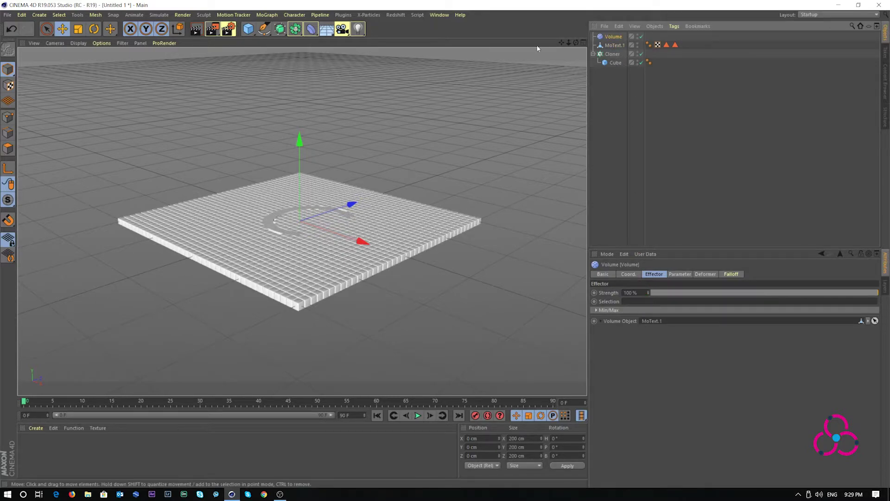
mouse_move(570, 43)
left_mouse_down()
mouse_move(585, 43)
mouse_move(570, 43)
left_mouse_up()
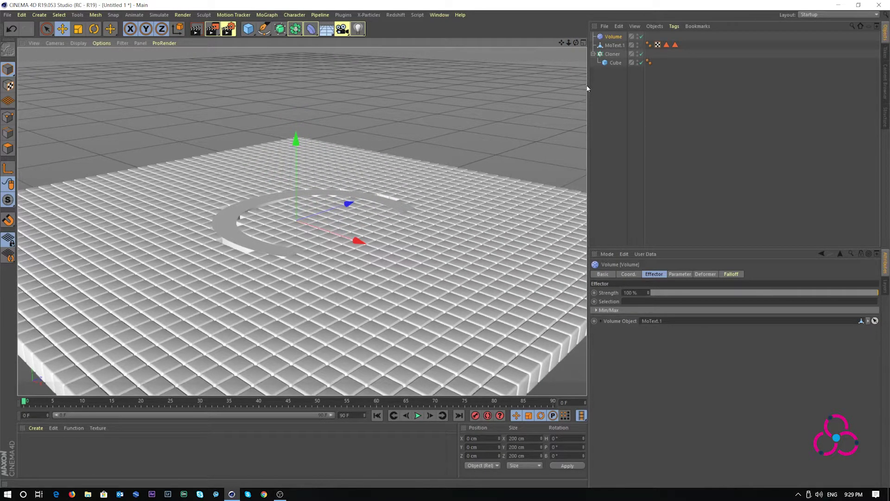
left_click(615, 45)
Step: On the Volume effector's parameters, turn off Scale and turn on Rotation
left_click(614, 36)
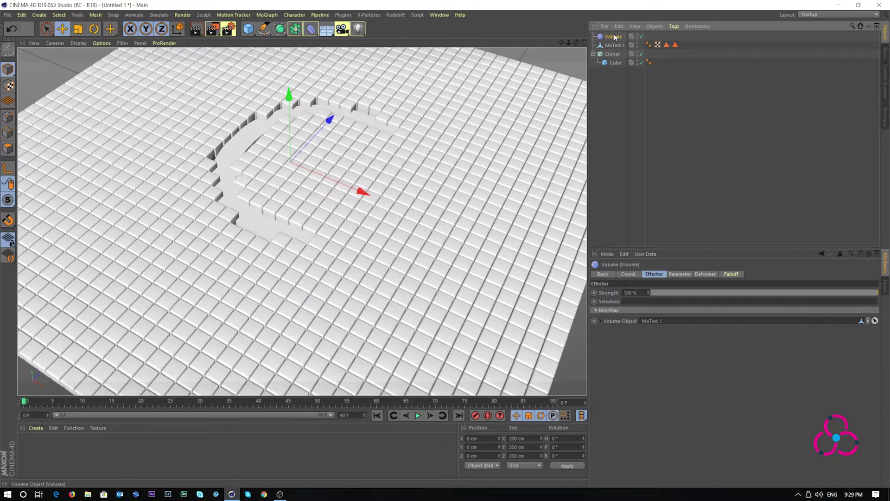
left_click(678, 274)
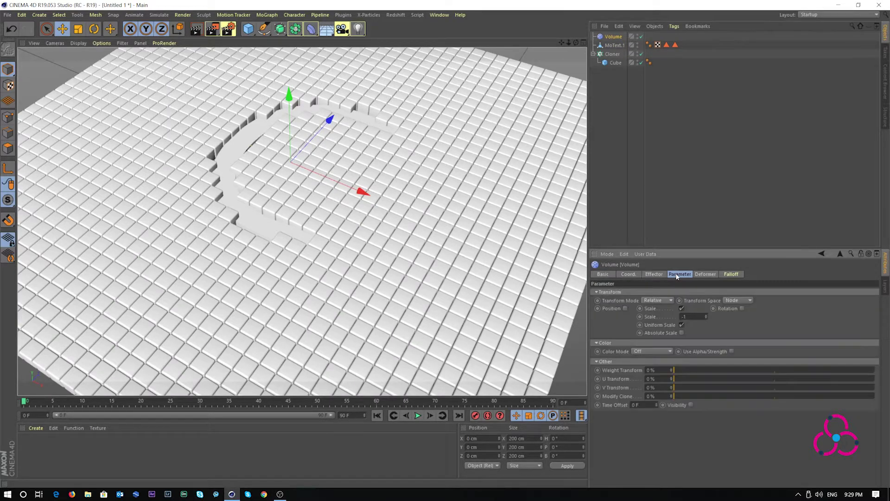
left_click(681, 308)
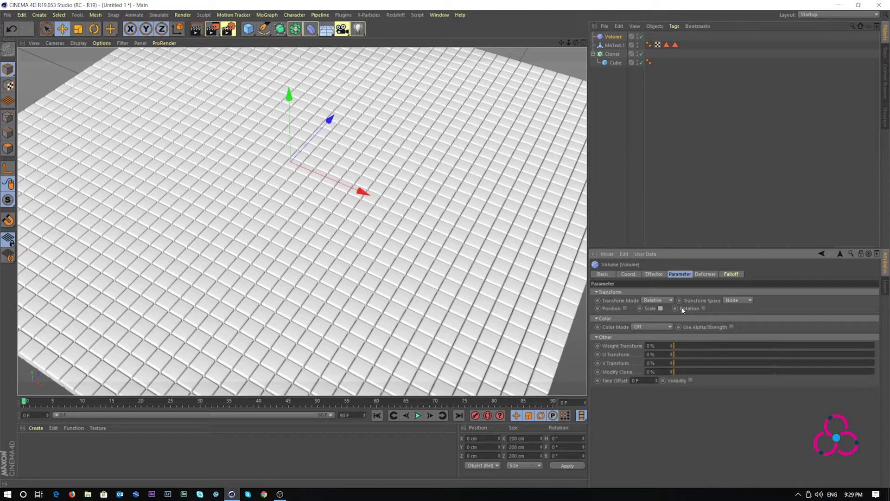
left_click(704, 309)
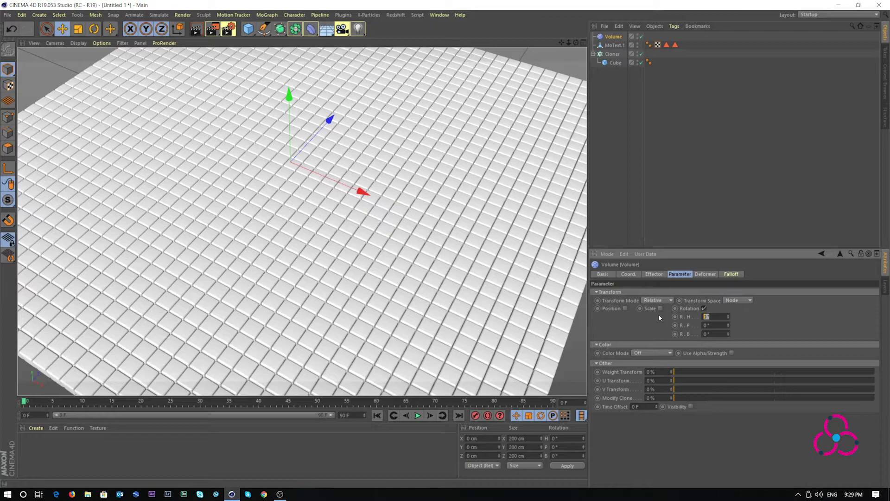
Step: Set the Volume effector rotation to H 90°, P 45° and B 50°
type("50")
key("Tab")
type("45")
key("Tab")
type("5")
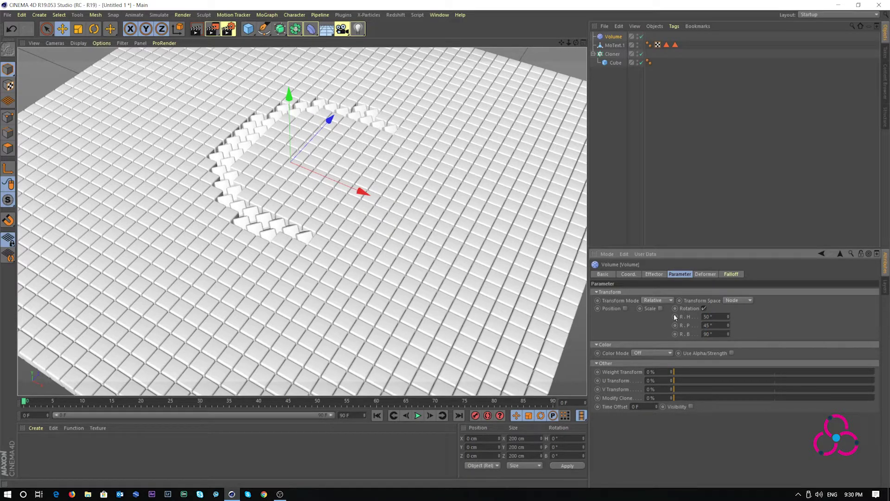
key("BackSpace")
key("BackSpace")
type("90")
key("Tab")
key("Tab")
type("50")
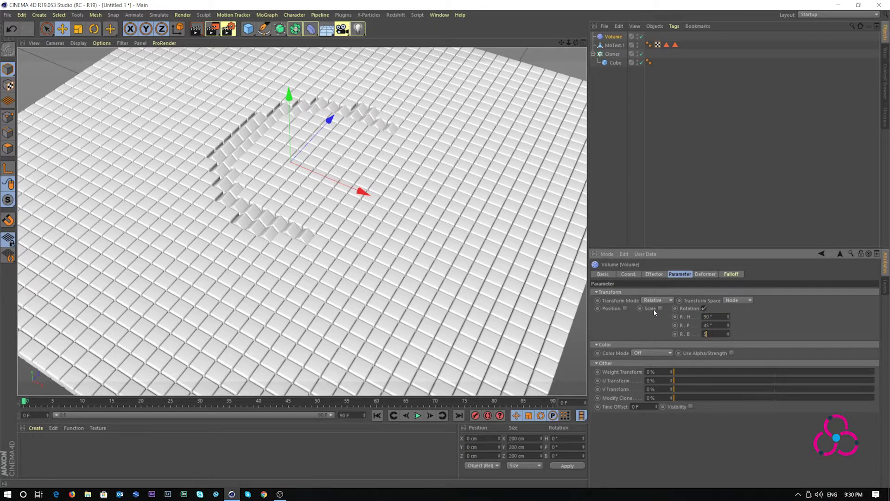
key("Return")
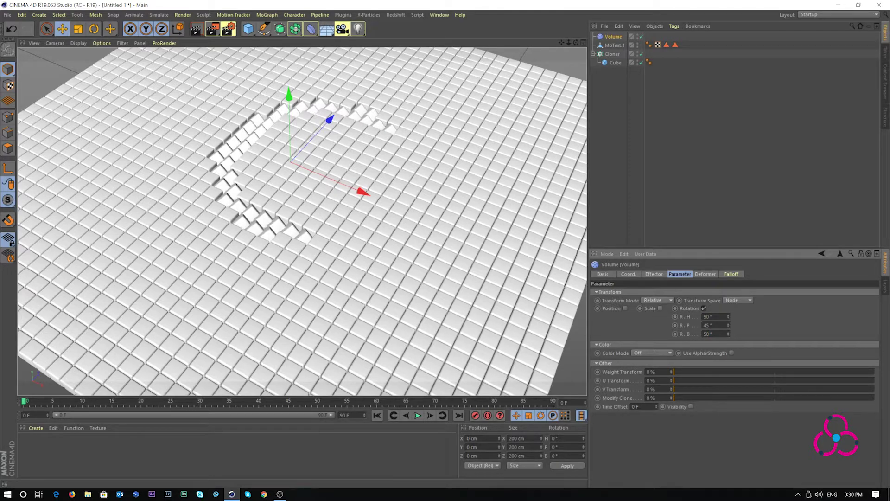
Step: Set the Cloner's clone colour brightness (V) to 10%
left_click(612, 54)
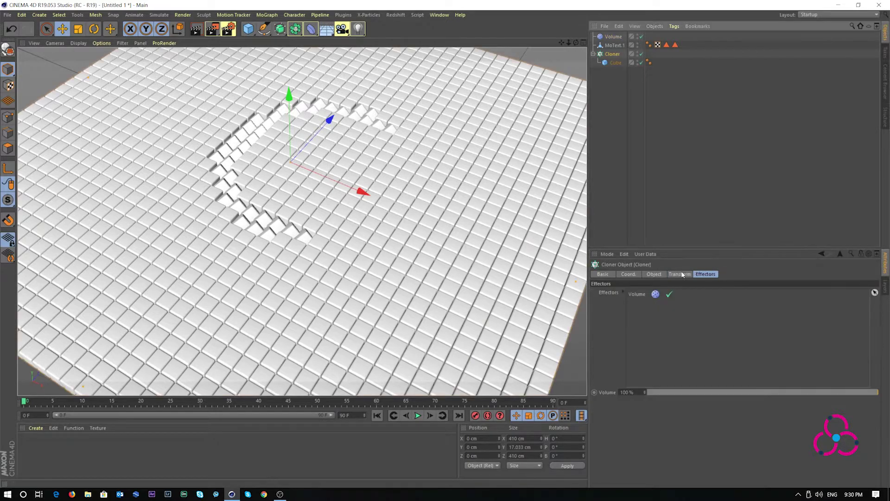
left_click(680, 274)
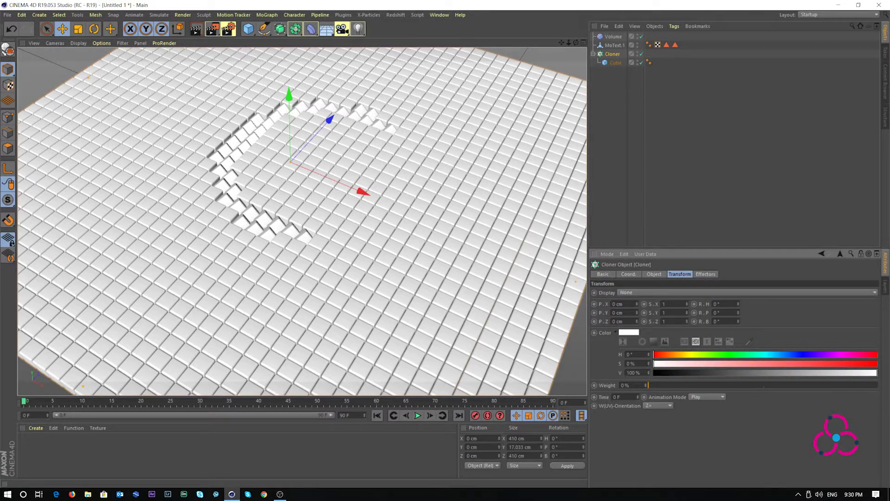
left_click_drag(691, 374, 644, 371)
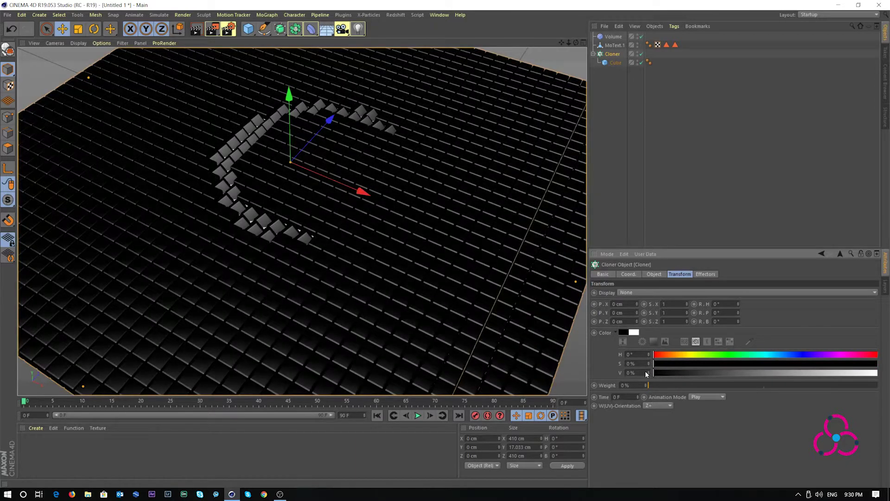
type("10")
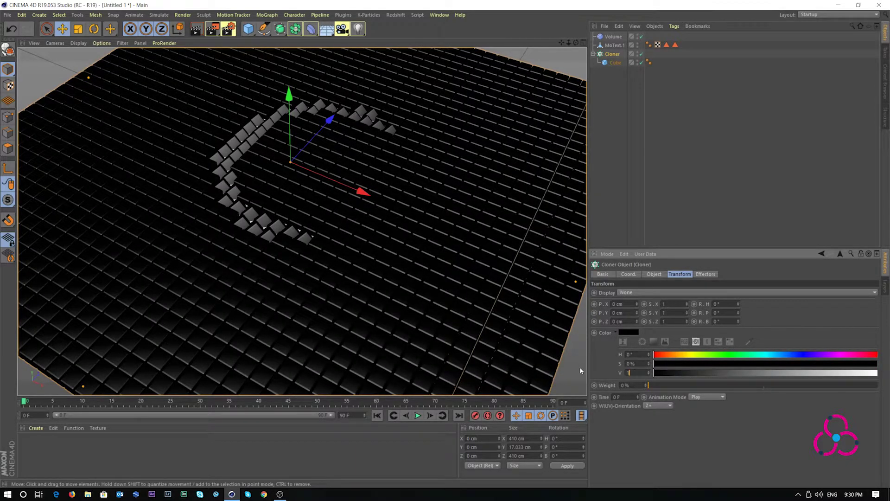
key("Return")
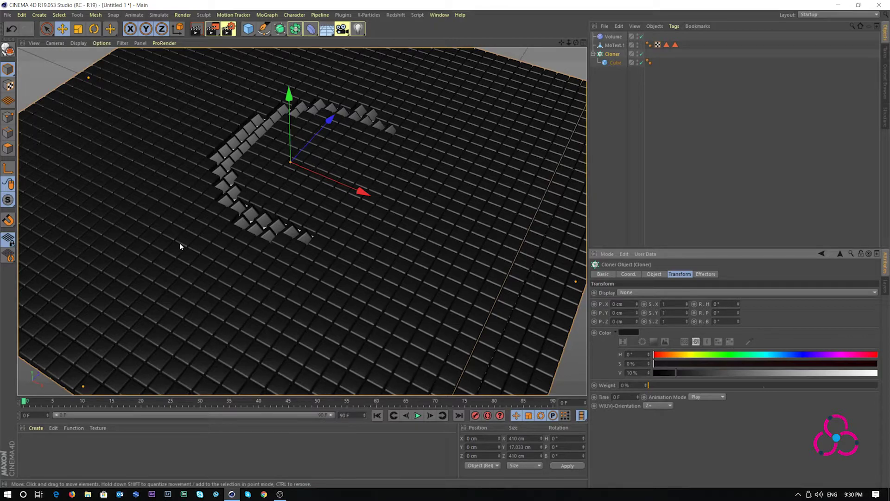
left_click(613, 36)
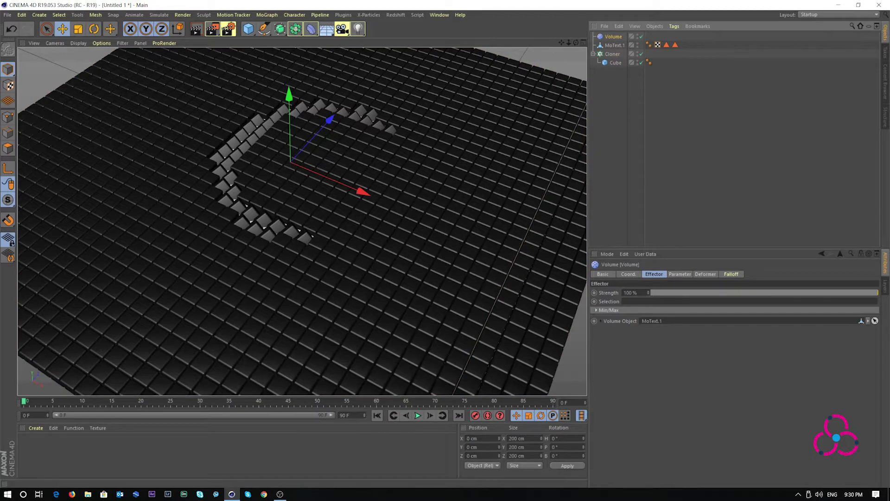
Step: Set the Volume effector's Color Mode to User Defined white with Use Alpha/Strength on
left_click(680, 274)
left_click(649, 353)
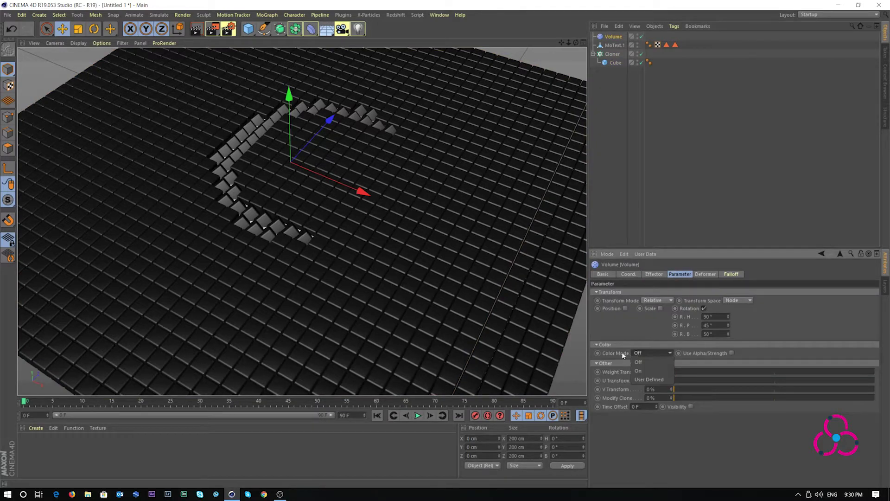
left_click(649, 379)
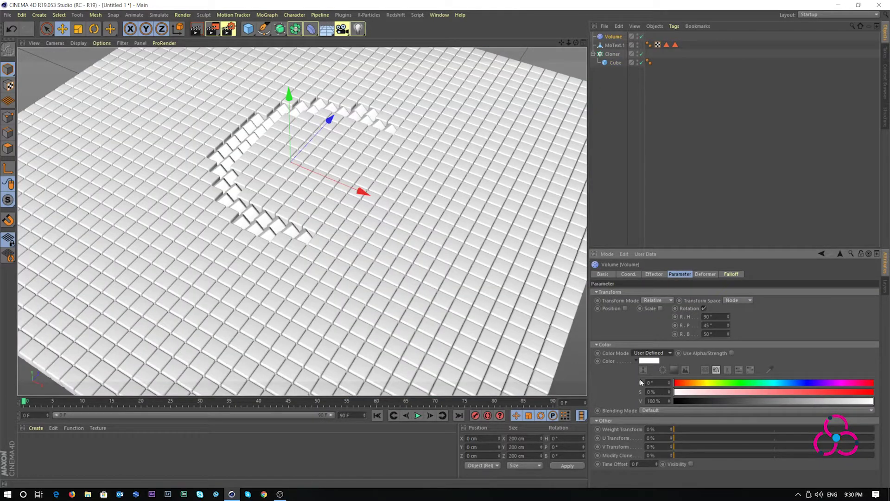
left_click(732, 353)
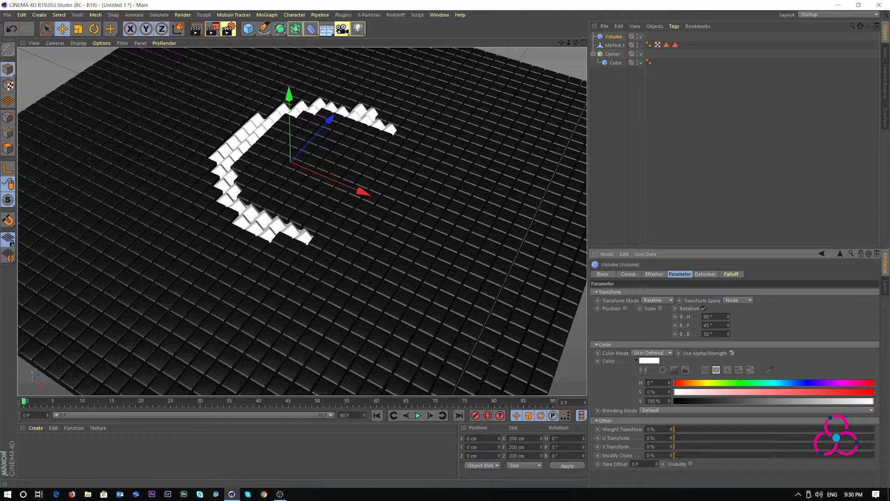
left_click(612, 54)
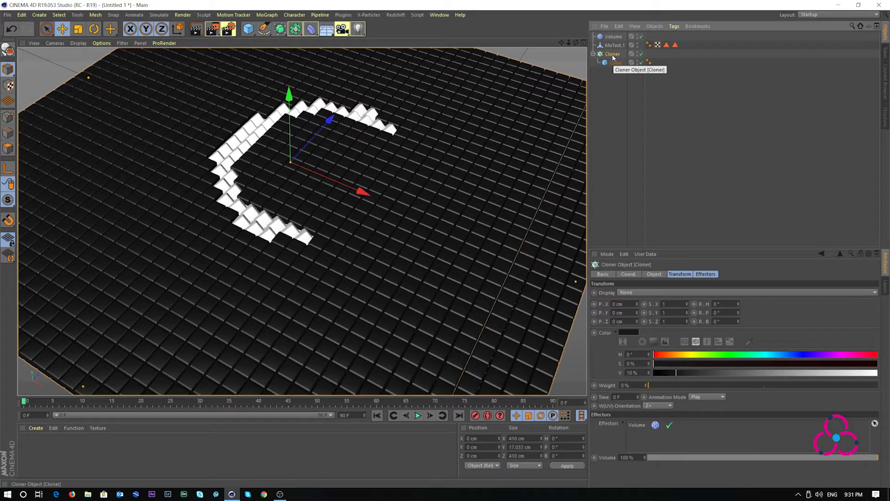
Step: Add a Random effector and switch it from Position to Rotation
left_click(268, 14)
mouse_move(275, 28)
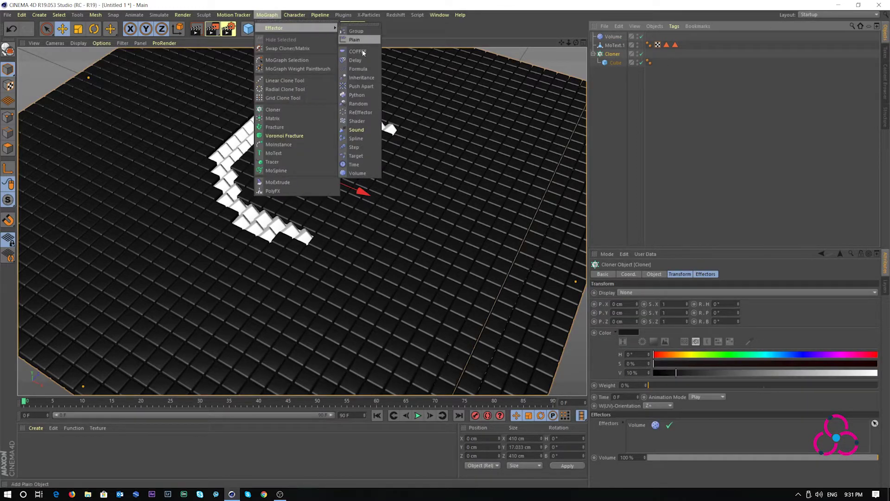
left_click(358, 104)
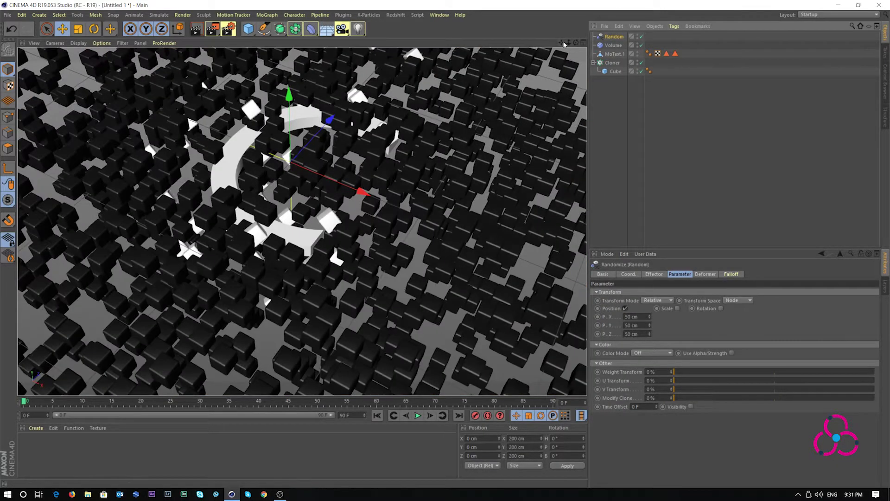
left_click_drag(568, 42, 524, 43)
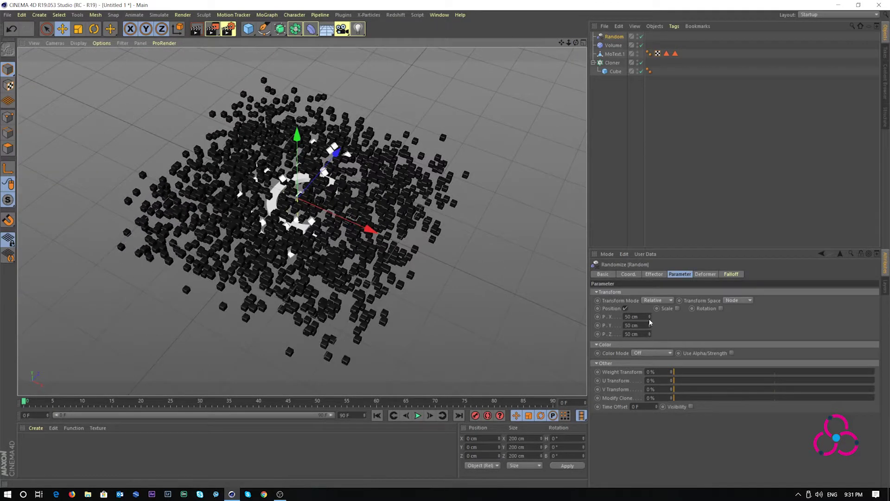
left_click(626, 308)
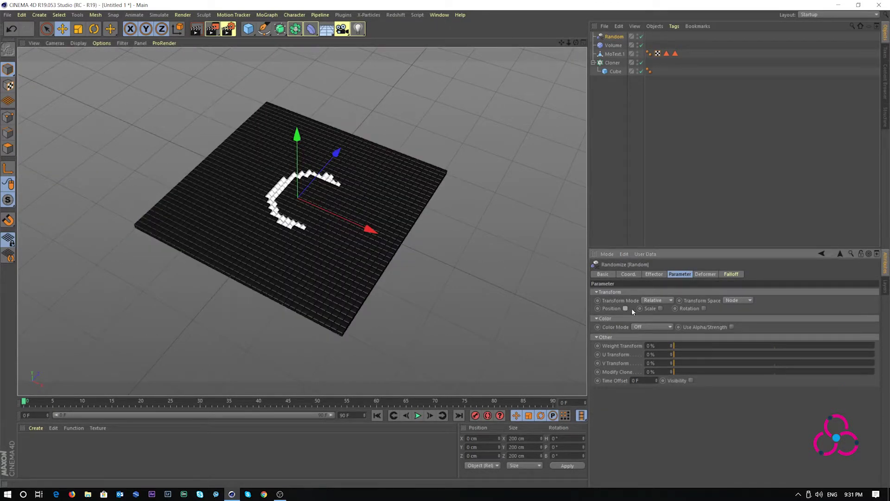
left_click(704, 308)
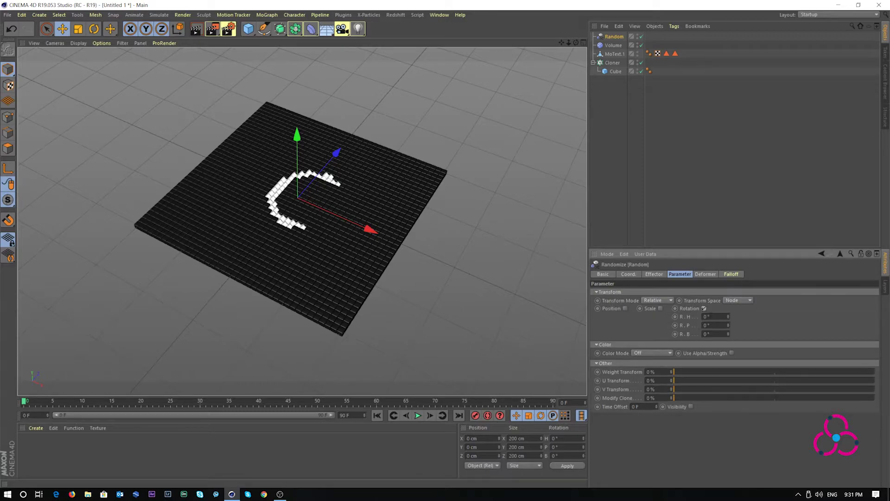
Step: Set the Random effector rotation to H 50°, P 45° and B 90°
left_click(612, 45)
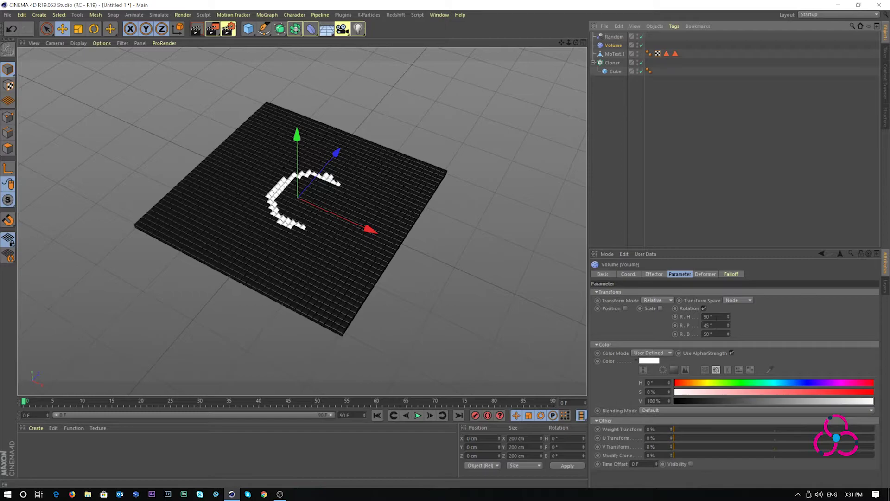
left_click(614, 37)
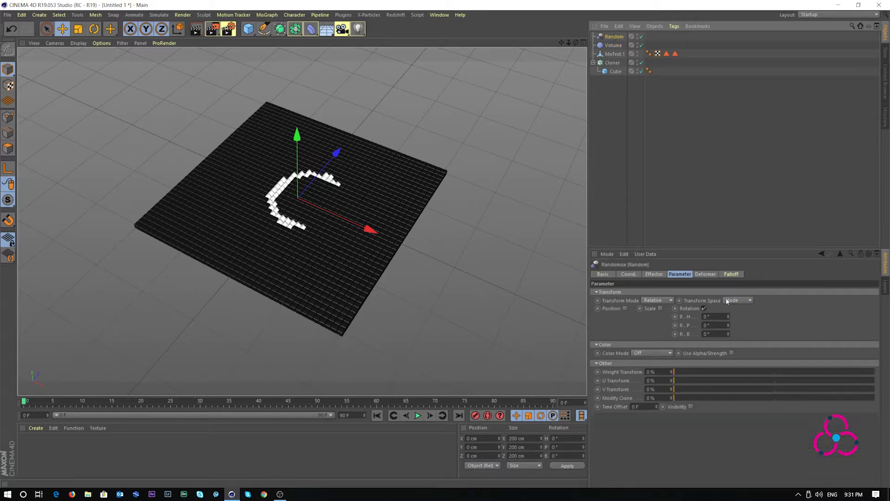
left_click(712, 316)
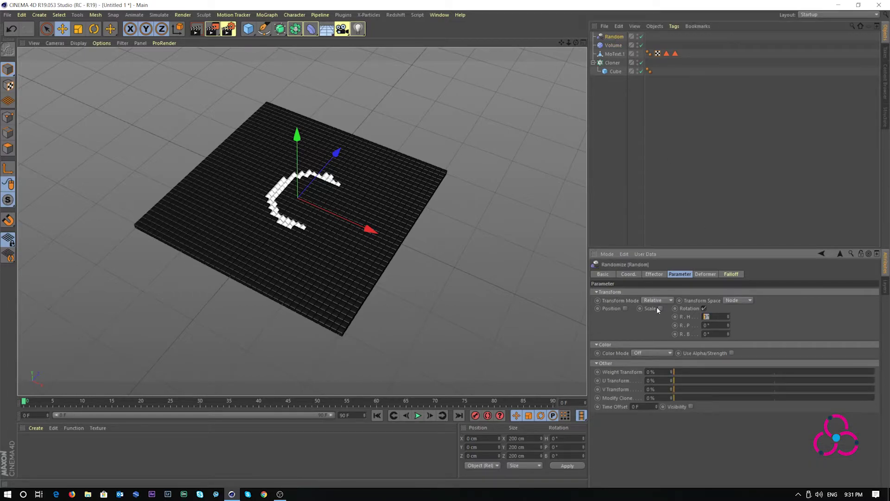
type("50")
key("Tab")
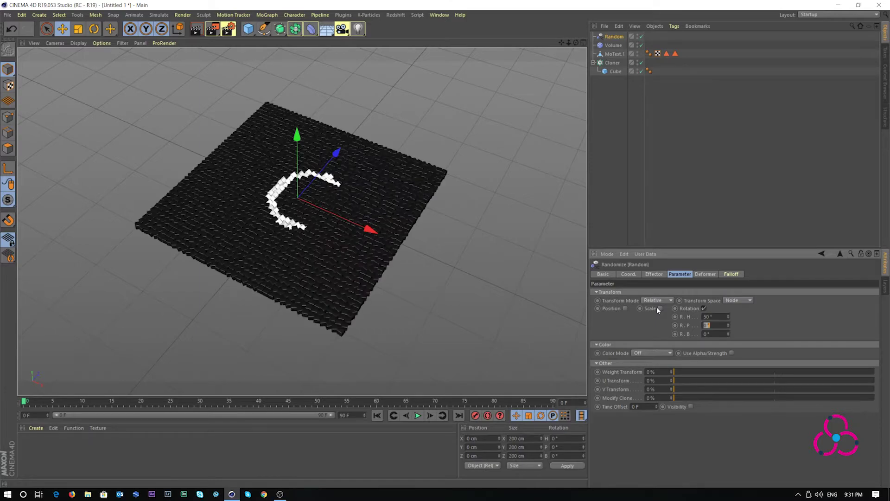
type("45")
key("Tab")
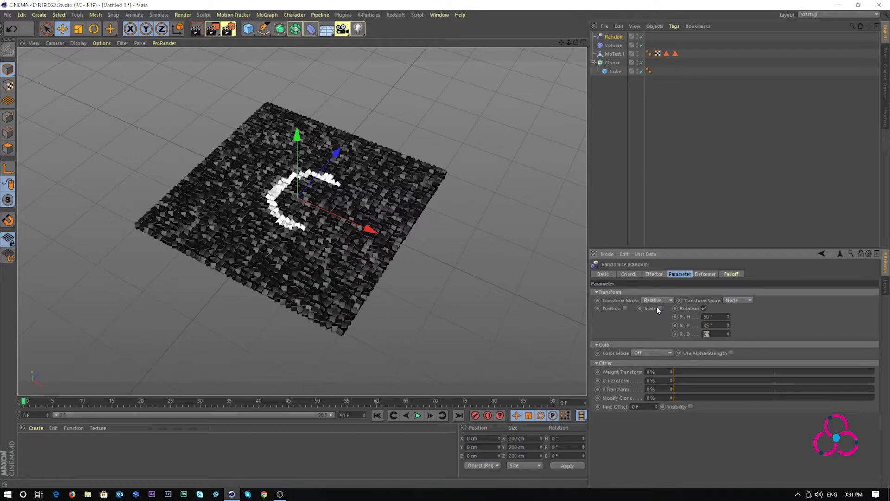
type("90")
key("Return")
Step: Set the Random effector's falloff shape to Box
left_click(737, 274)
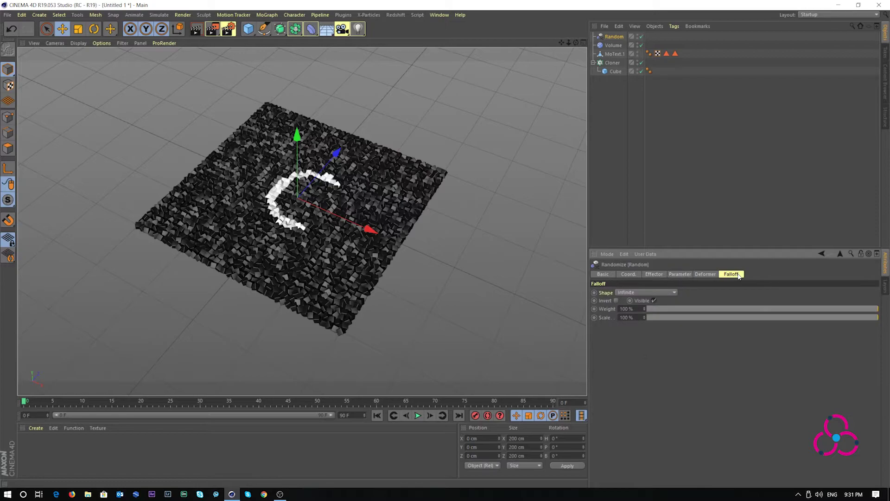
left_click(648, 293)
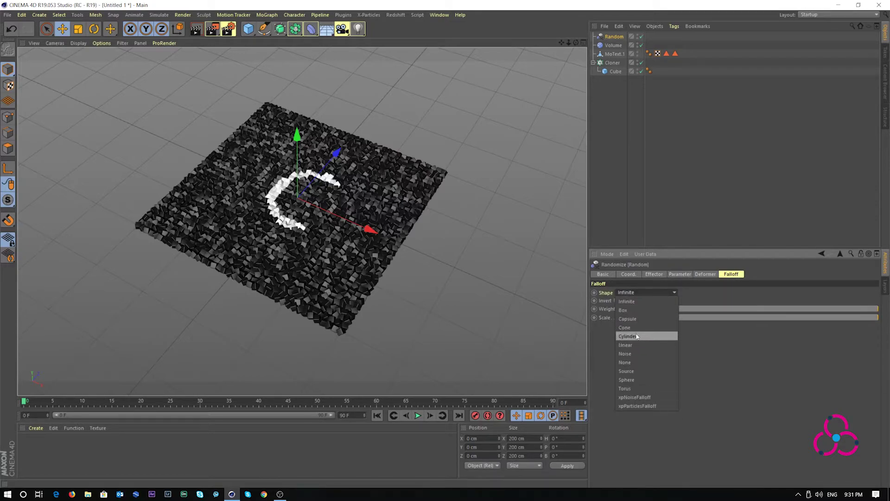
left_click(640, 311)
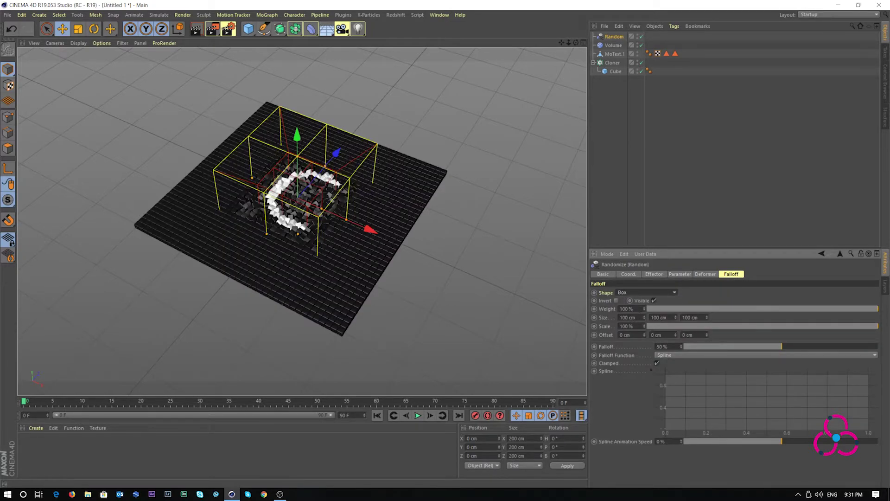
Step: In the four-view layout, set the falloff box Size X and Z to 110 cm
left_click(584, 42)
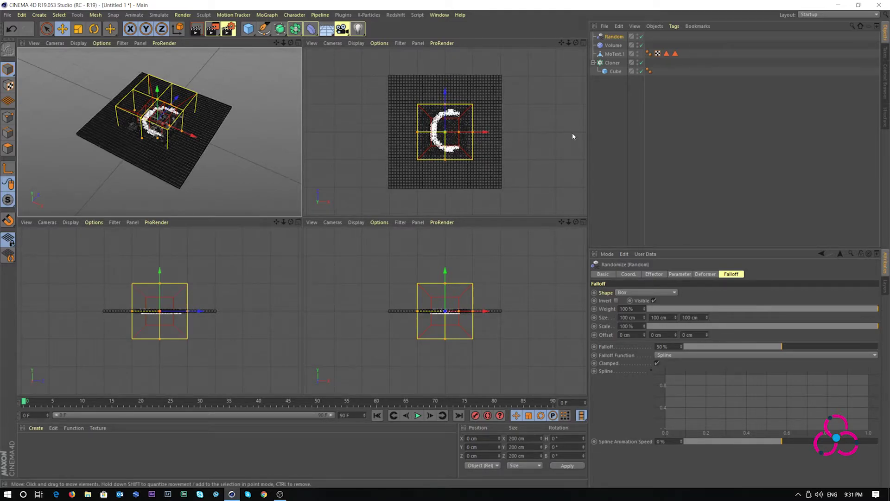
mouse_move(568, 42)
left_mouse_down()
mouse_move(598, 40)
mouse_move(575, 42)
left_mouse_up()
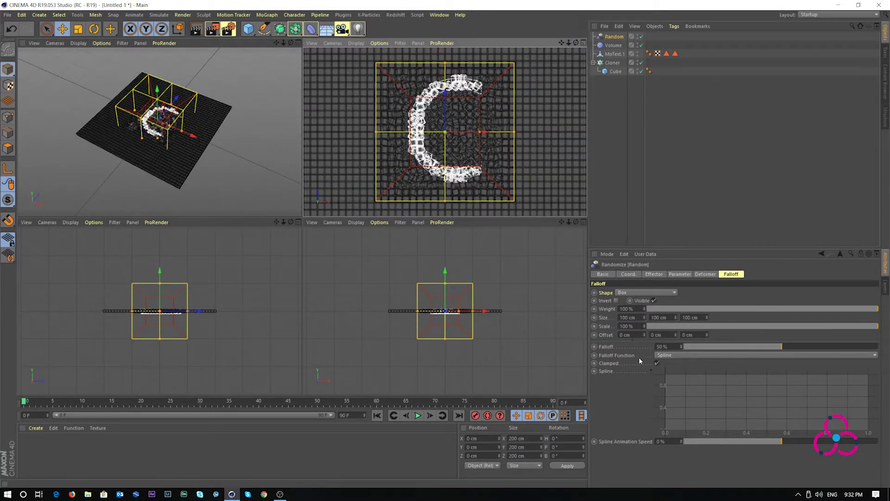
type("110")
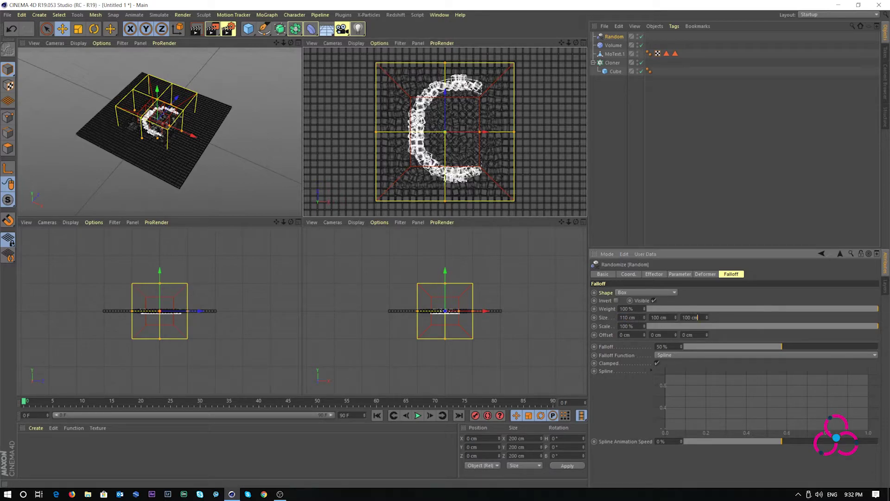
type("110")
key("Return")
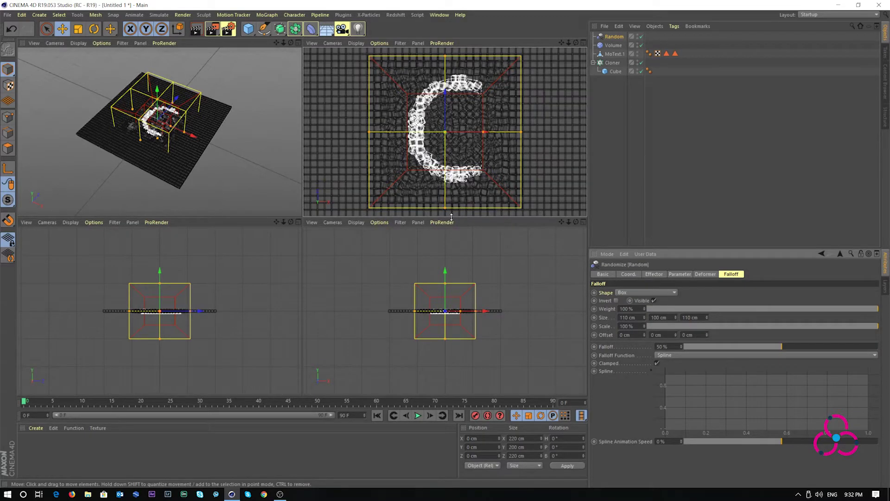
Step: Parent the Volume and Random effectors under MoText.1 in the Object Manager
left_click_drag(613, 45, 614, 52)
left_click(614, 36)
scroll(444, 92, "down", 5)
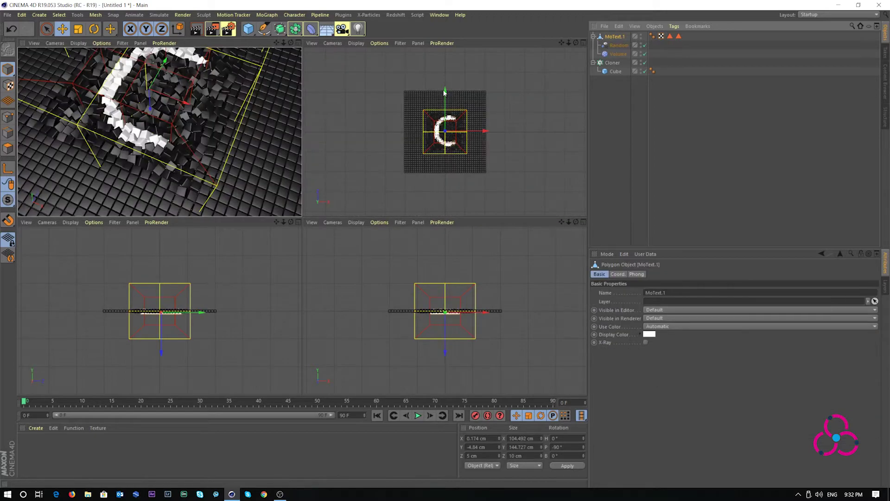
Step: Move the letter C along Z to −32 cm in the top view
left_click_drag(444, 93, 439, 103)
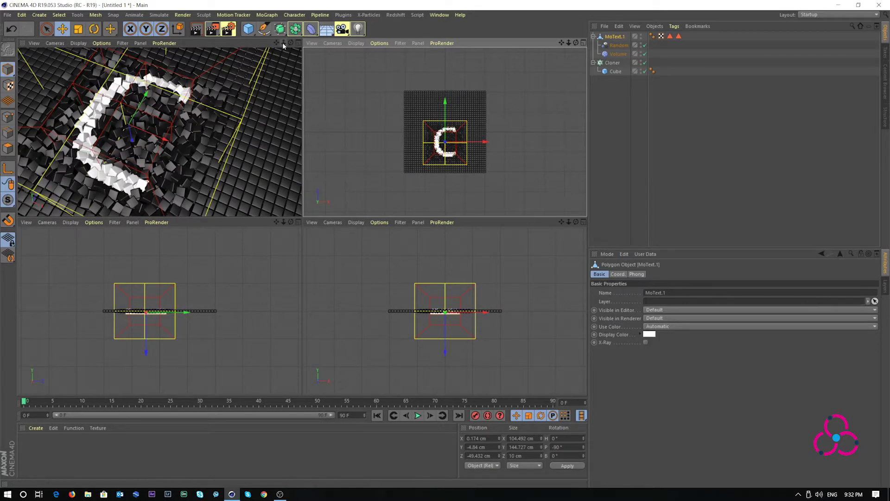
left_click_drag(283, 43, 311, 58)
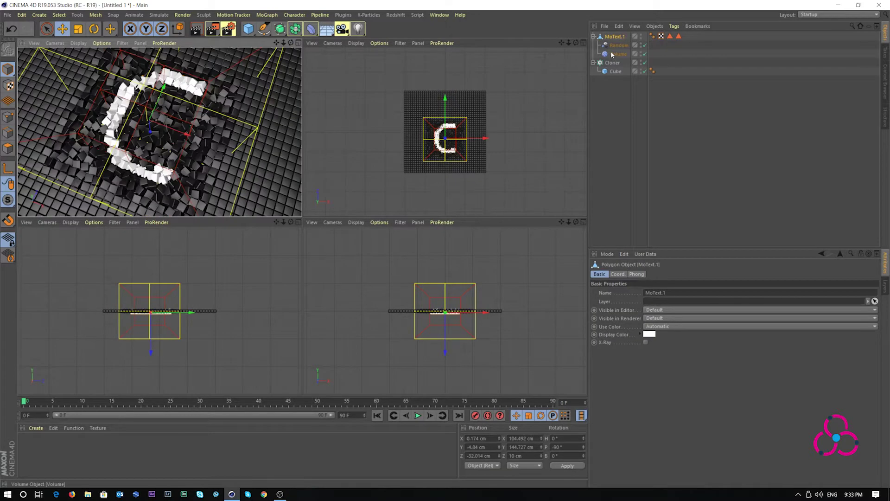
left_click(612, 62)
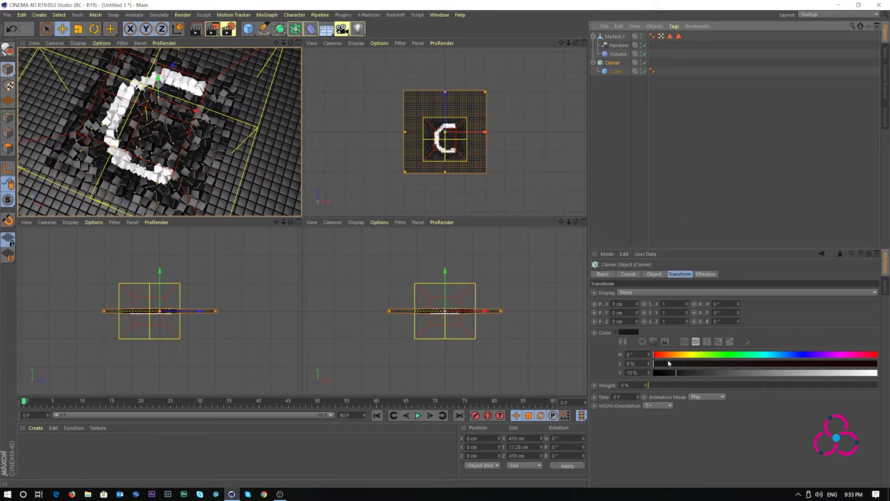
Step: Set the Cloner grid size to 500 × 500 cm and its count to 50 × 50
left_click(654, 274)
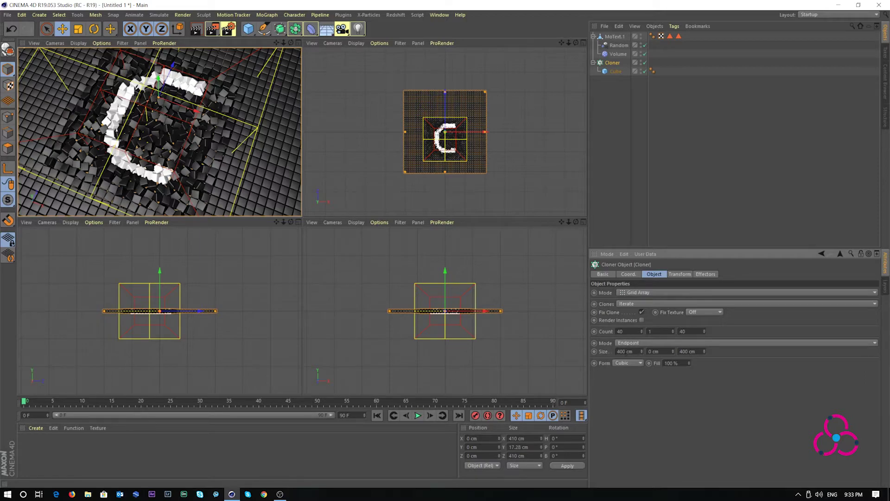
left_click(621, 352)
type("5")
key("Return")
key("Return")
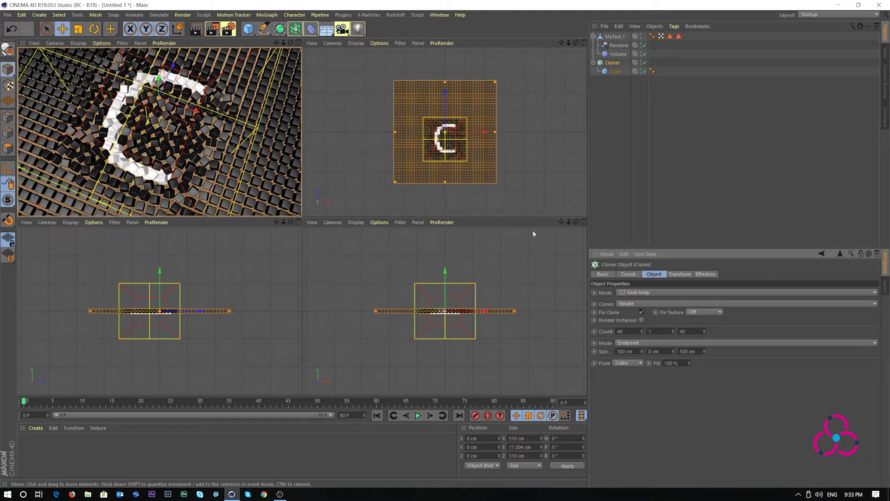
type("2")
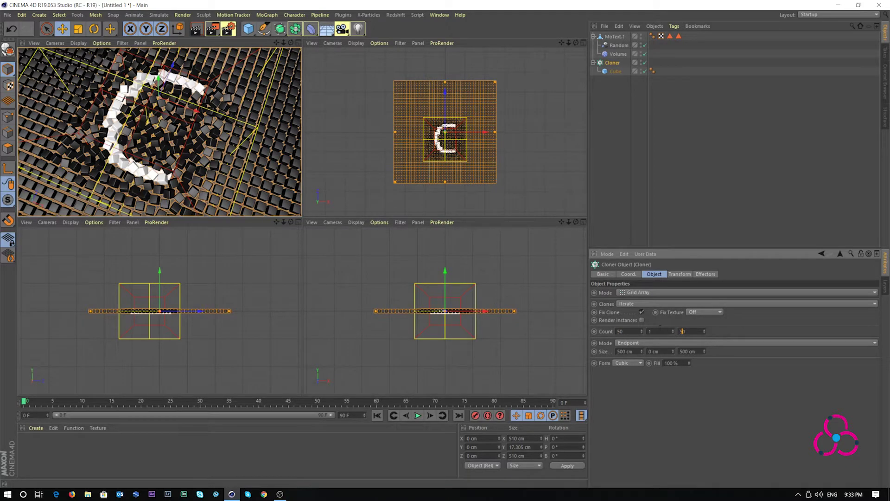
key("Return")
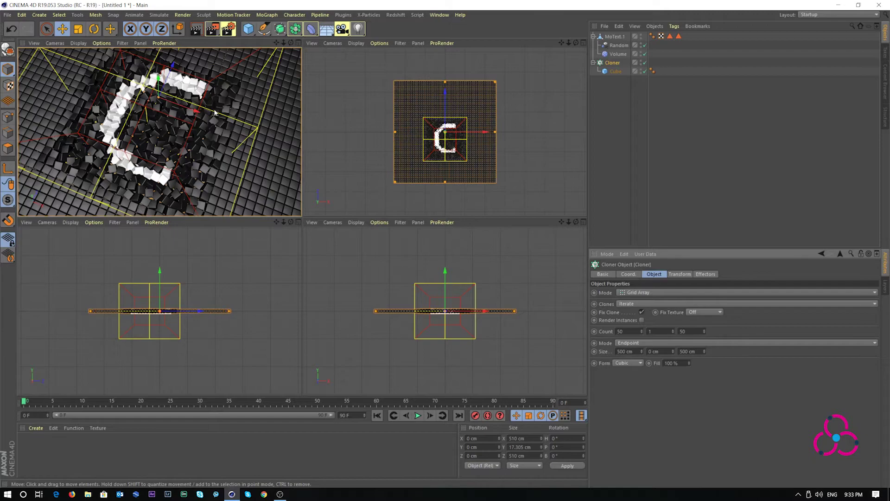
left_click_drag(284, 42, 353, 46)
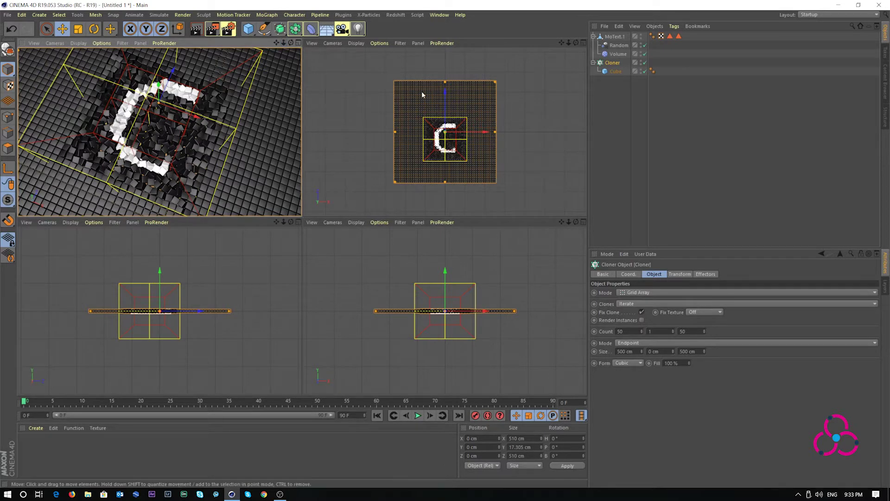
left_click(544, 161)
Step: Move the C off the grid's left side and set the animation length to 300 frames
left_click(452, 150)
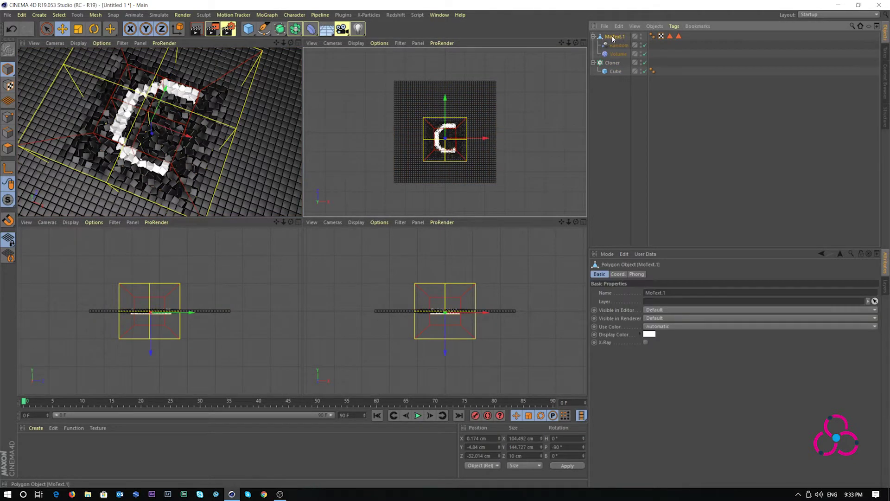
left_click_drag(483, 138, 422, 135)
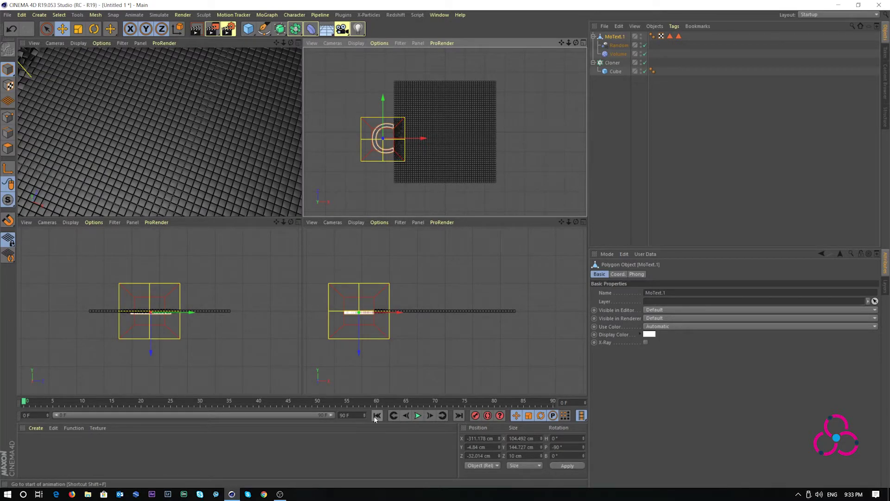
left_click(345, 415)
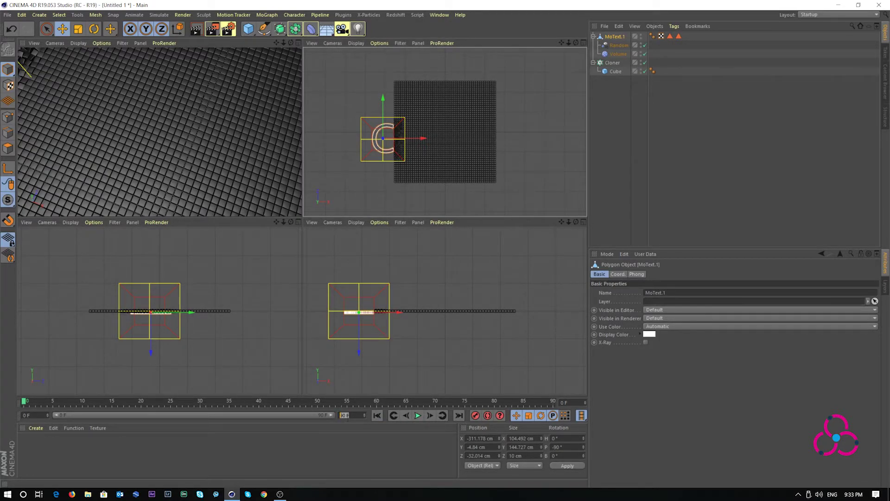
type("300")
key("Return")
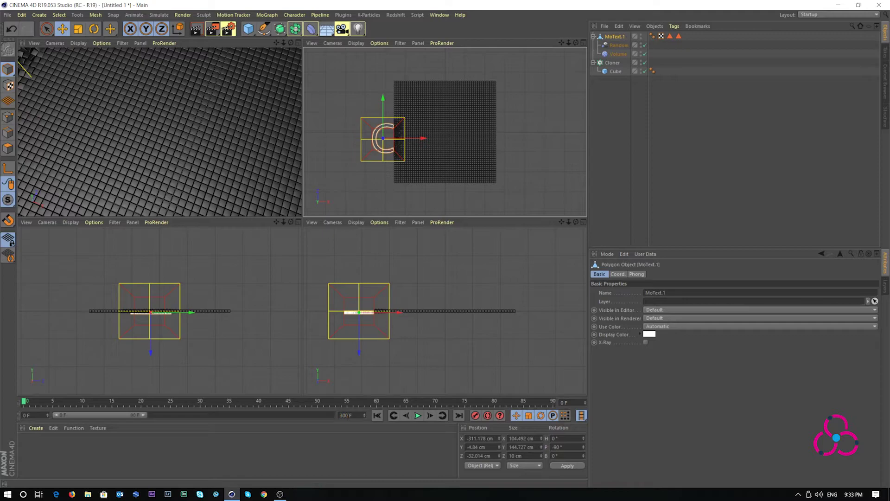
left_click_drag(143, 416, 330, 415)
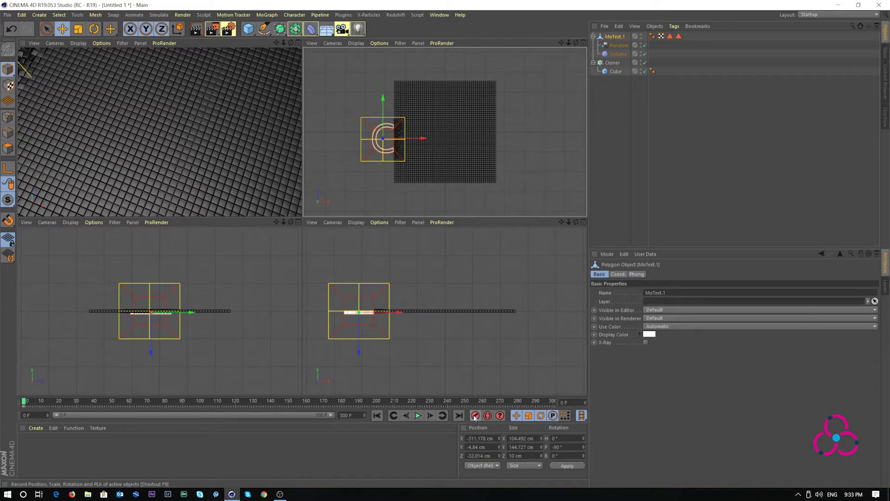
Step: At frame 300, move the C right past the cube grid to X 359.427 cm
left_click_drag(397, 310, 584, 311)
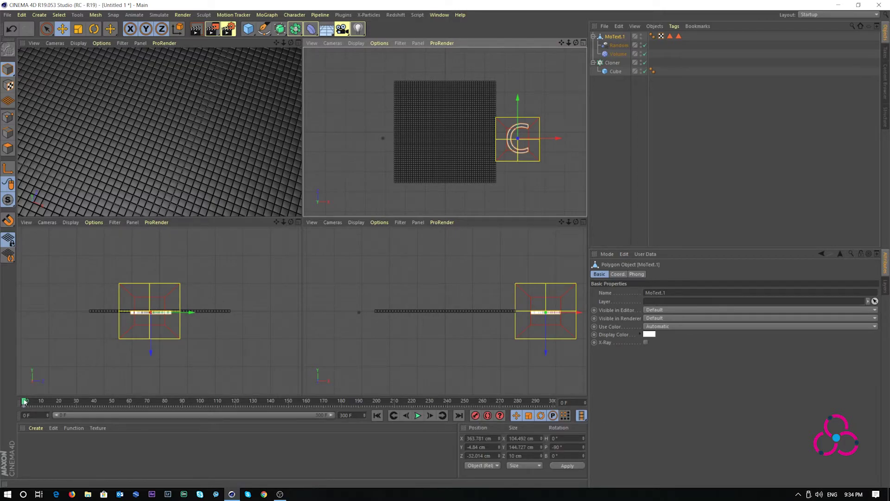
left_click_drag(24, 402, 597, 408)
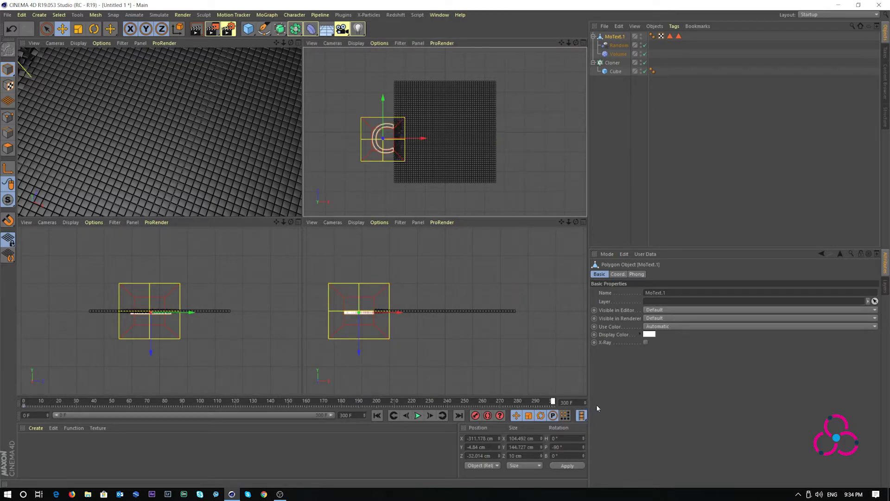
left_click_drag(424, 138, 557, 139)
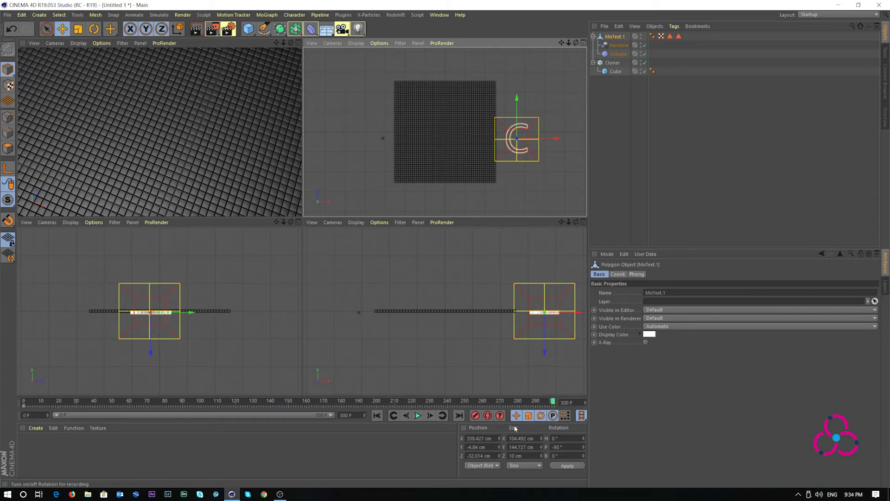
Step: Key the C's position at frame 300 and make both the frame 0 and 300 keys Linear
left_click(476, 416)
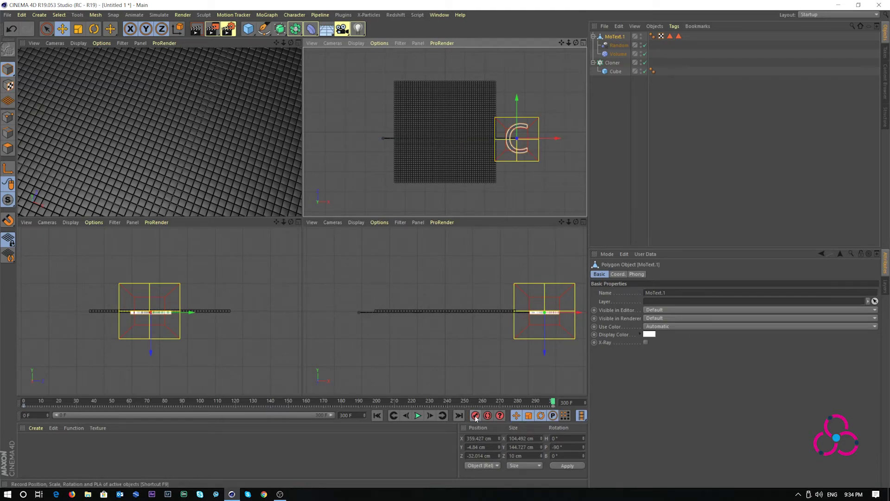
left_click(554, 408)
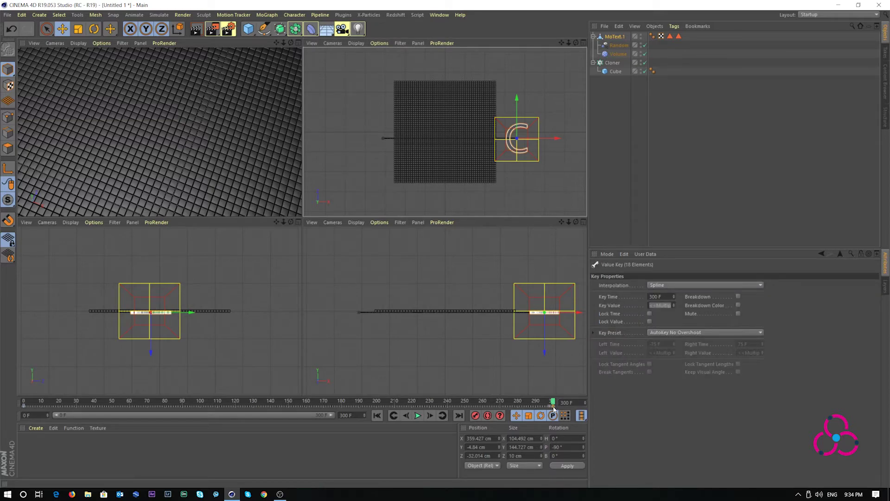
left_click(705, 284)
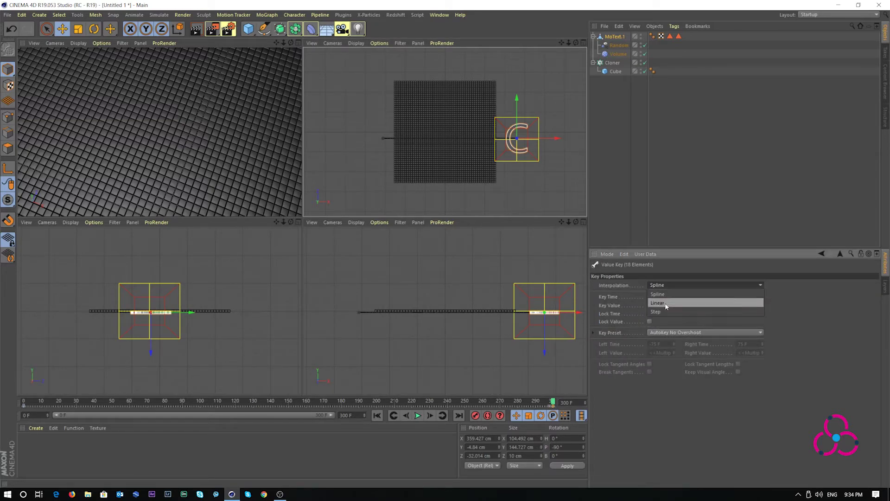
left_click(658, 301)
left_click(25, 407)
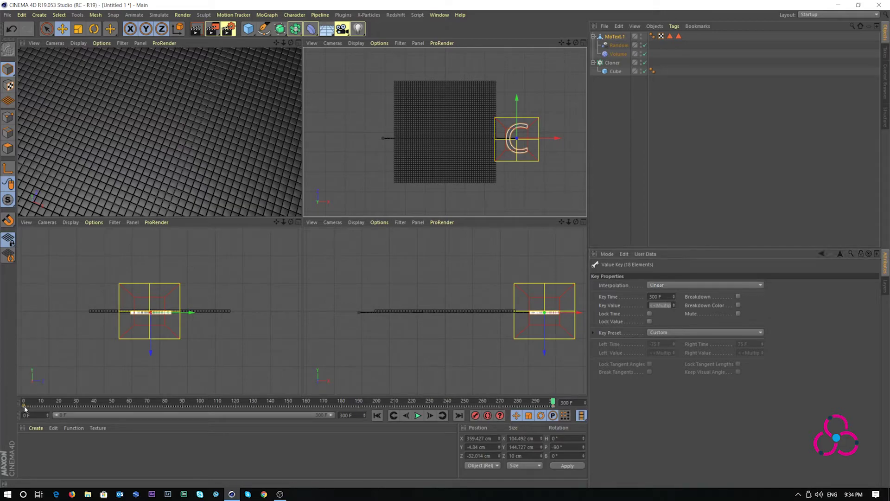
left_click(664, 285)
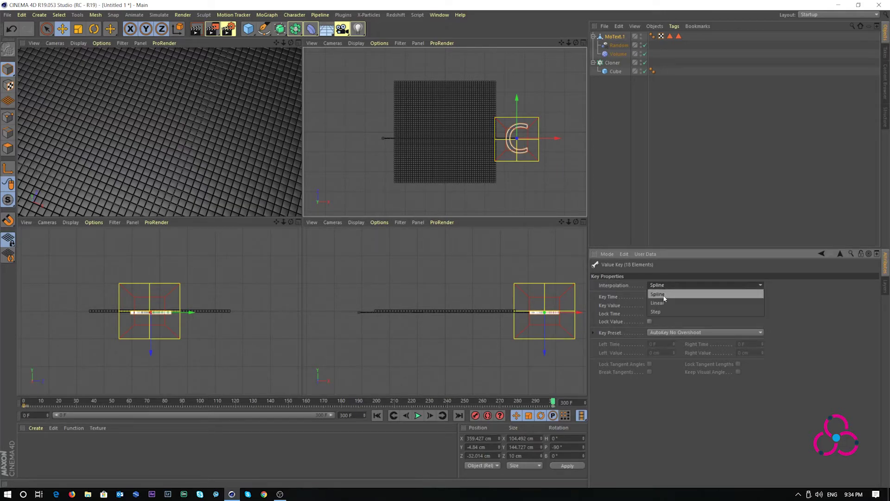
left_click(658, 300)
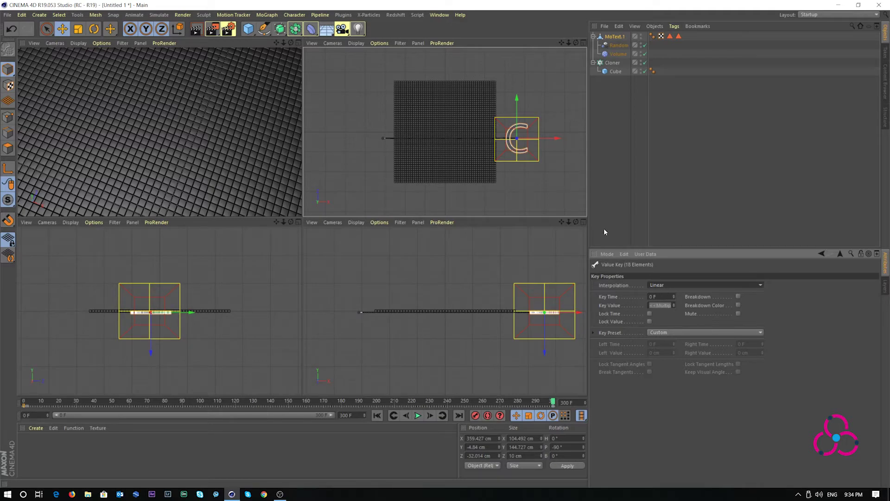
left_click(377, 415)
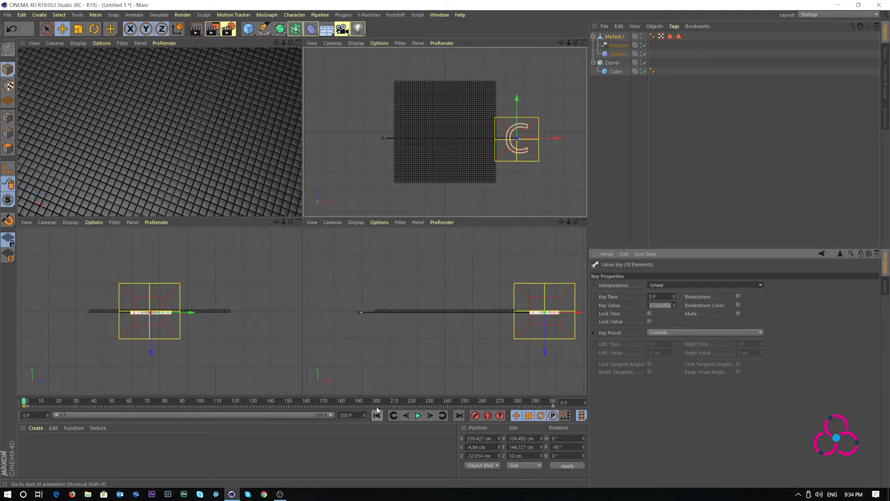
Step: Maximise the perspective view and play back the C sliding across the cube grid
left_click(298, 42)
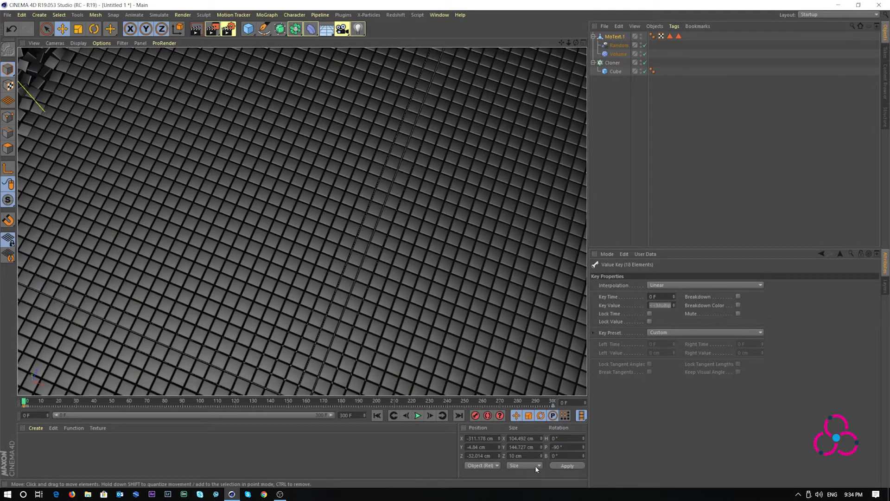
left_click(418, 416)
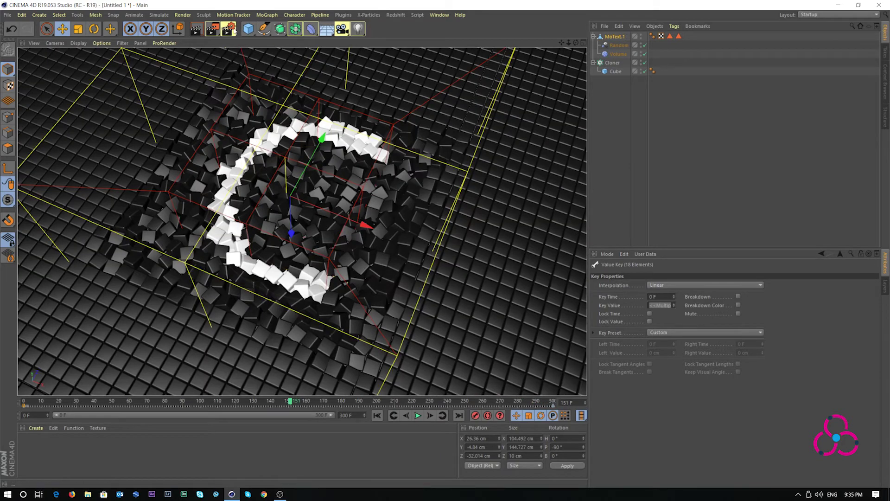
left_click(227, 29)
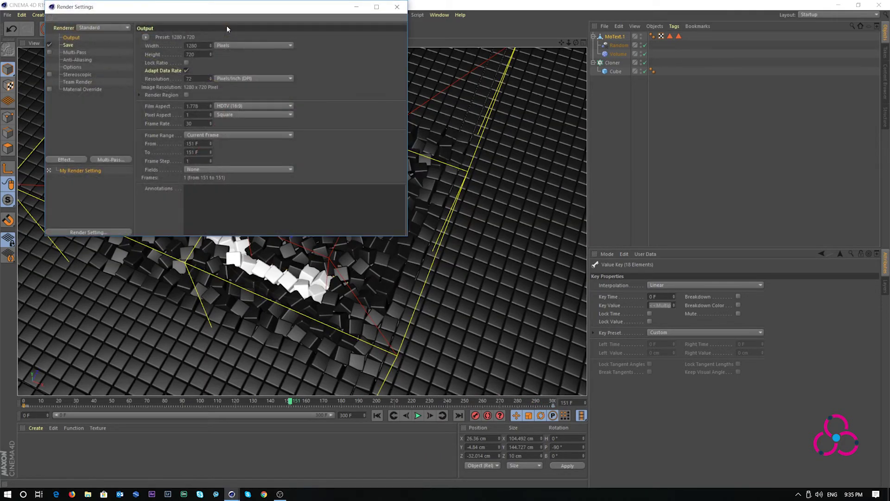
Step: Set the HDTV 1080 29.97 preset, render all frames, and add Ambient Occlusion
left_click(146, 37)
mouse_move(156, 66)
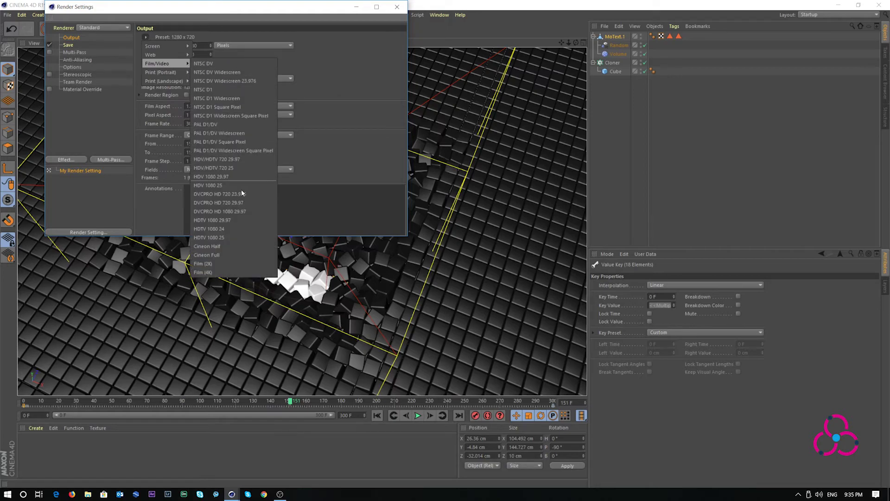
left_click(235, 220)
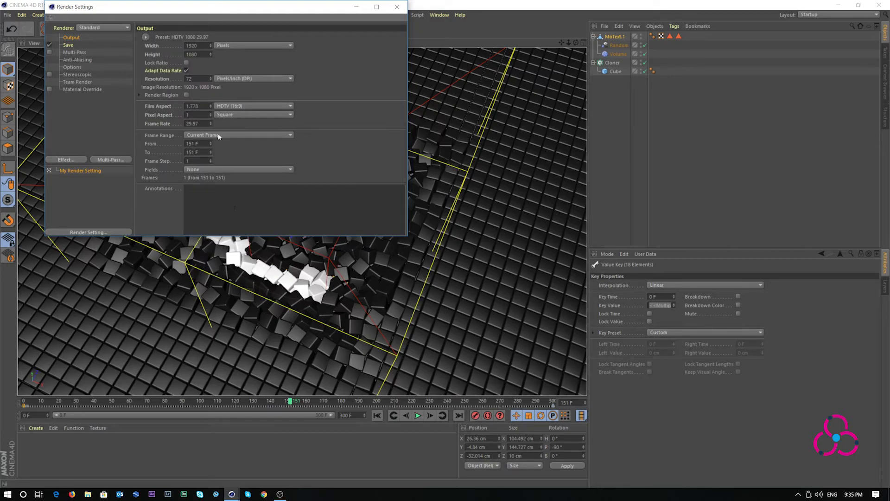
left_click(207, 137)
left_click(206, 162)
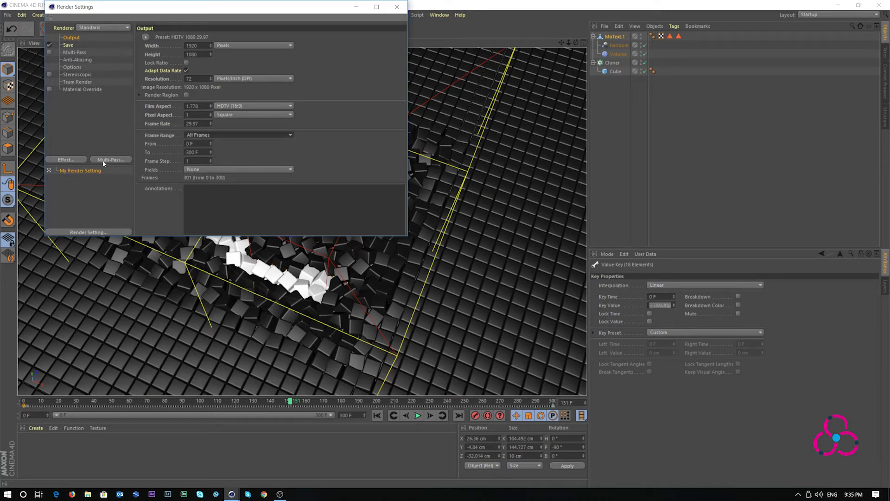
left_click(64, 160)
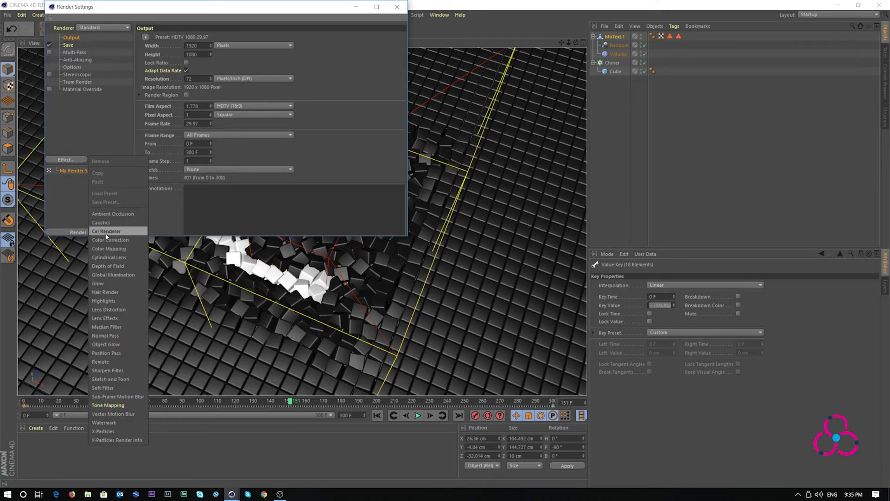
left_click(103, 213)
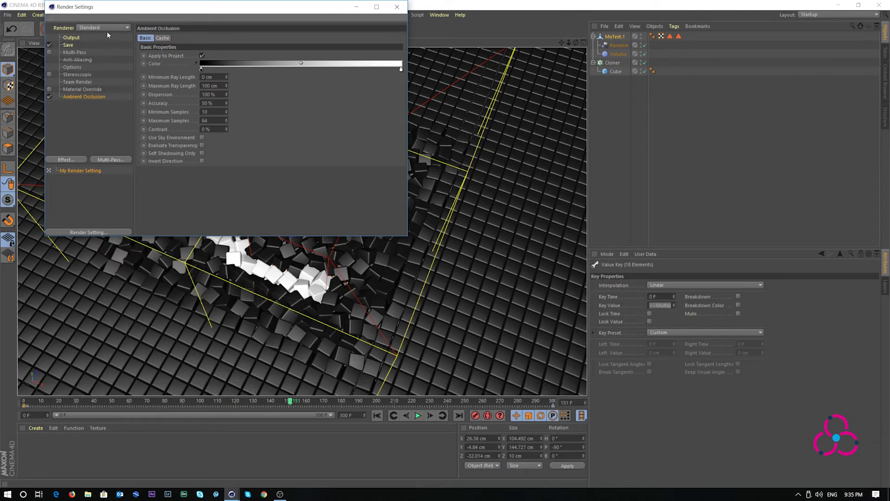
Step: Save the render as Cubes.mp4 on the Desktop in MP4 format without sound
left_click(68, 45)
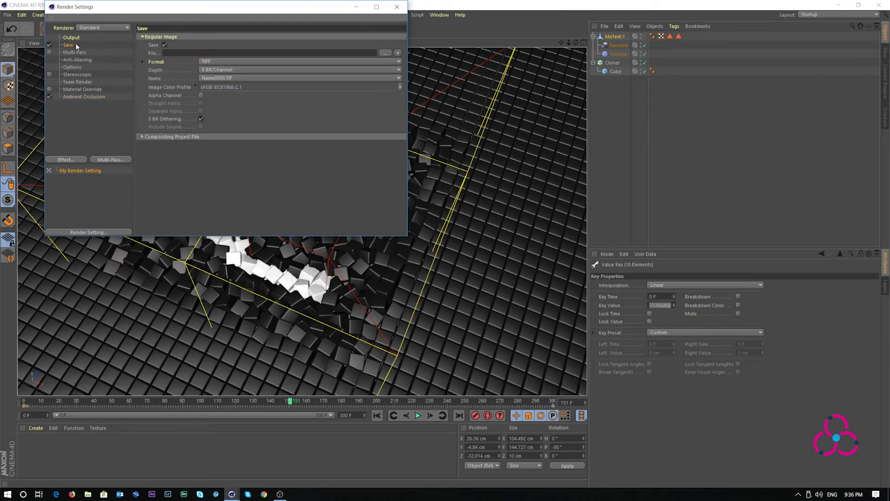
left_click(386, 53)
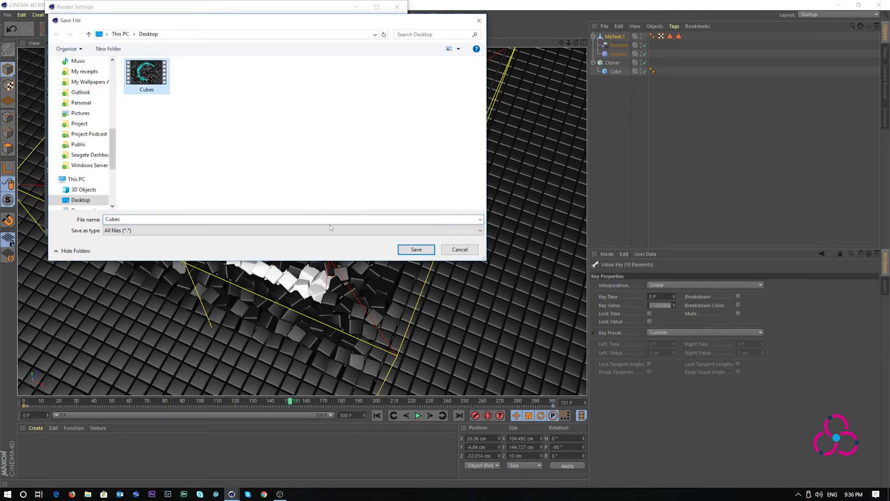
left_click(416, 249)
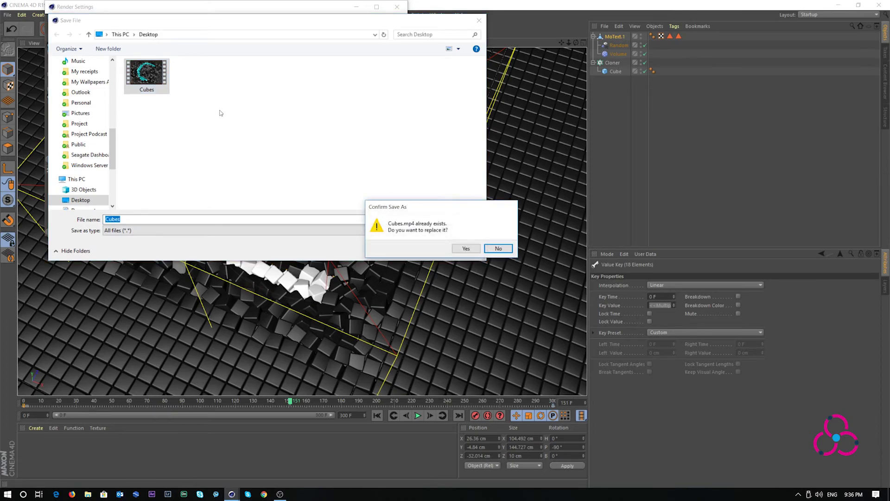
left_click(458, 249)
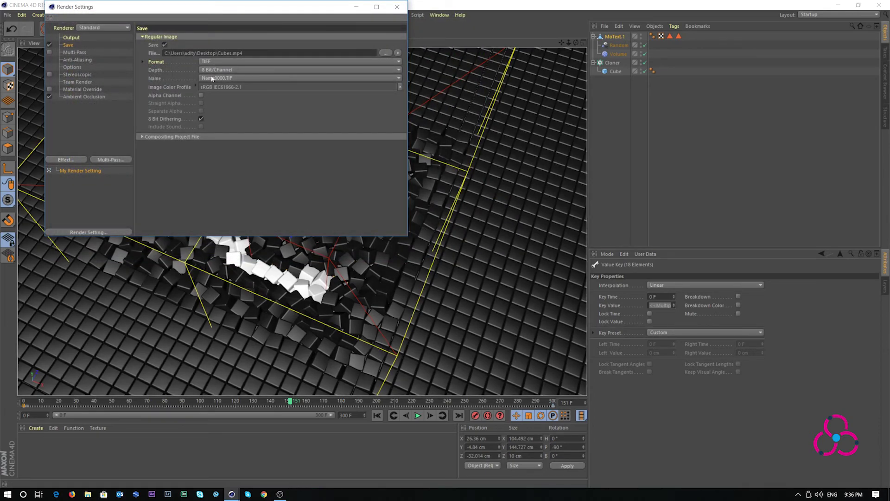
left_click(212, 62)
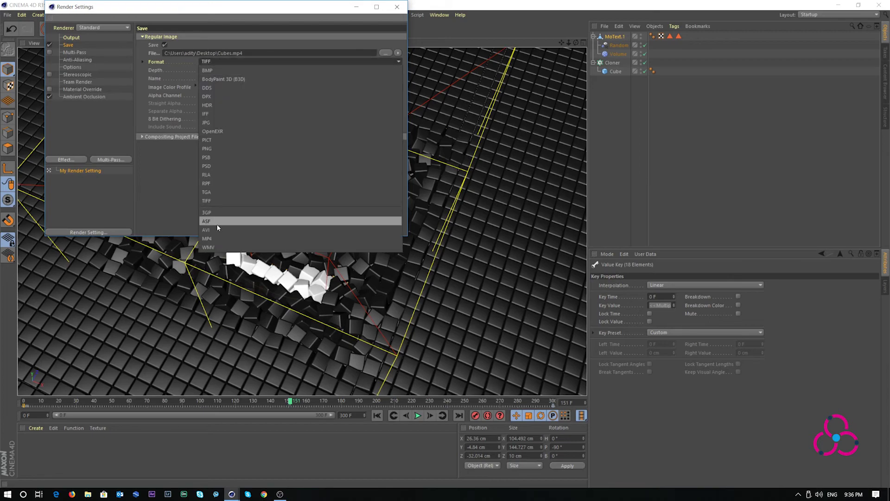
left_click(215, 238)
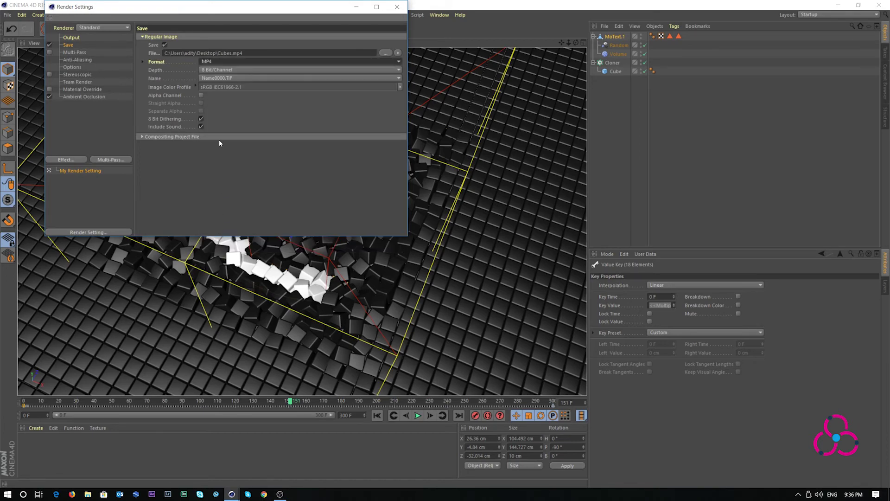
left_click(202, 127)
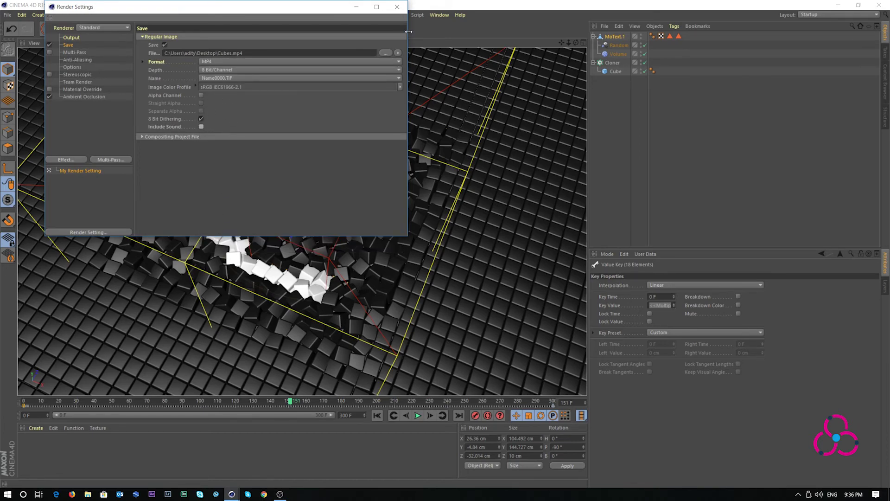
left_click(71, 39)
Step: Render the animation to the Picture Viewer, overwriting the existing Cubes.mp4
left_click(397, 6)
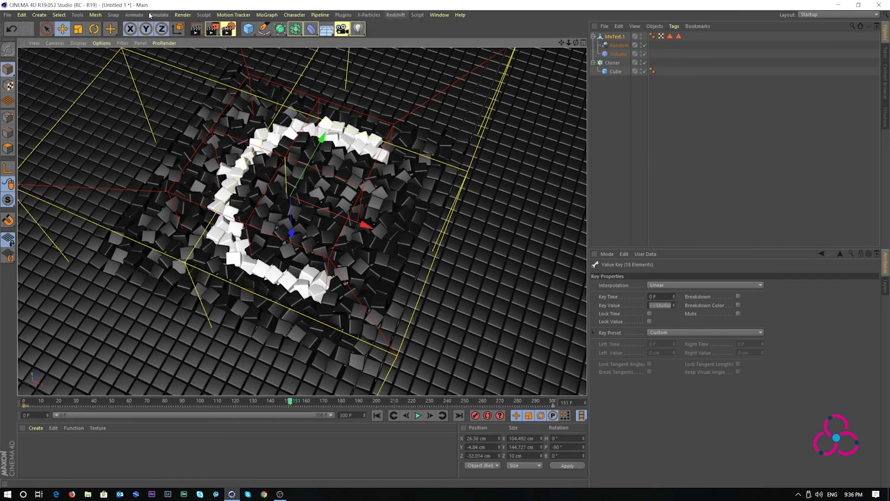
left_click(214, 30)
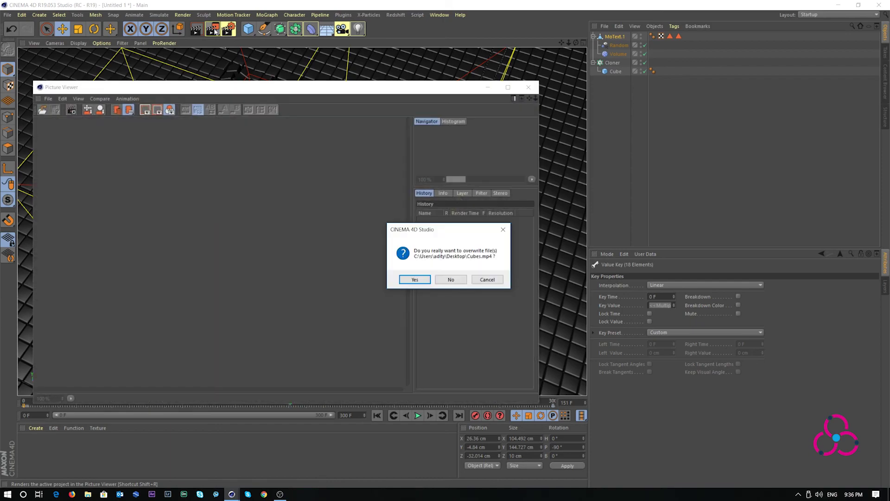
left_click(414, 279)
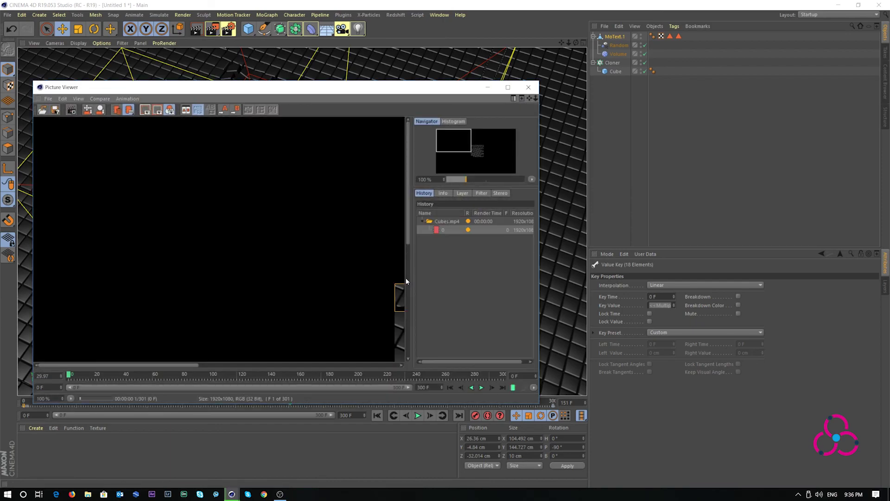
left_click_drag(182, 364, 277, 369)
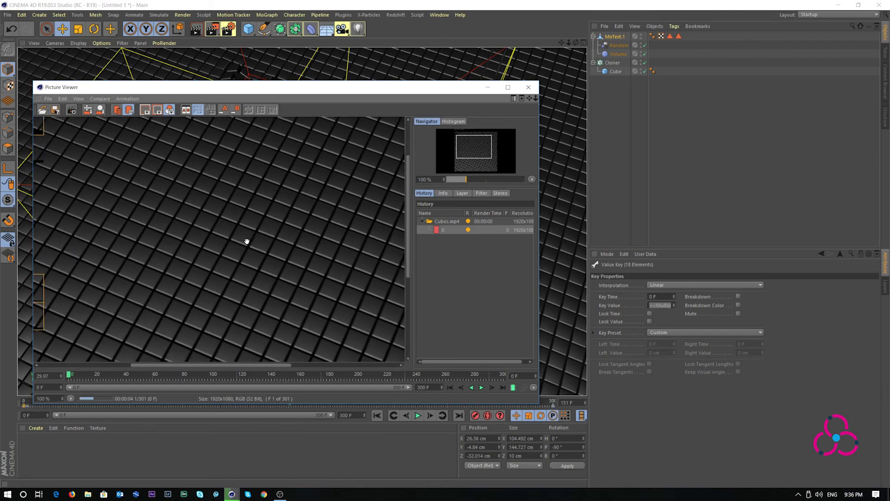